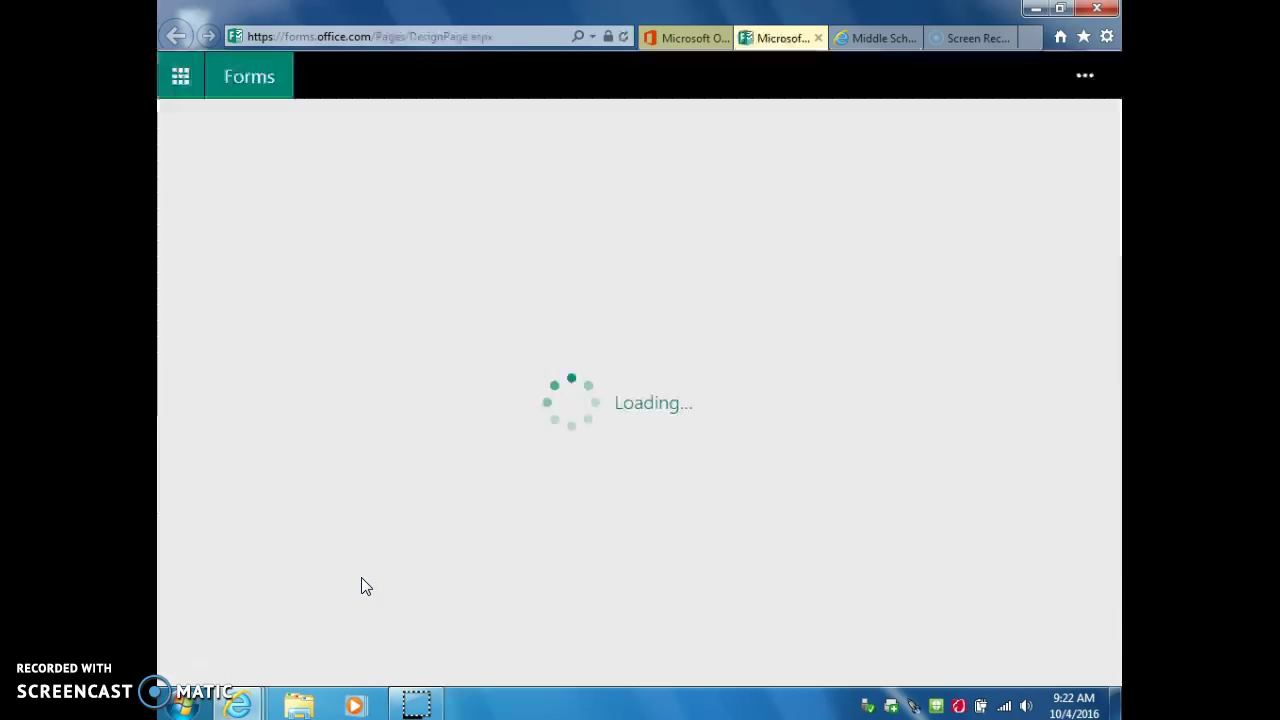
Open the responses summary of the Cyberbullying form and examine the pie charts for its three questions.
{"action": "left_click", "coordinate": [768, 458]}
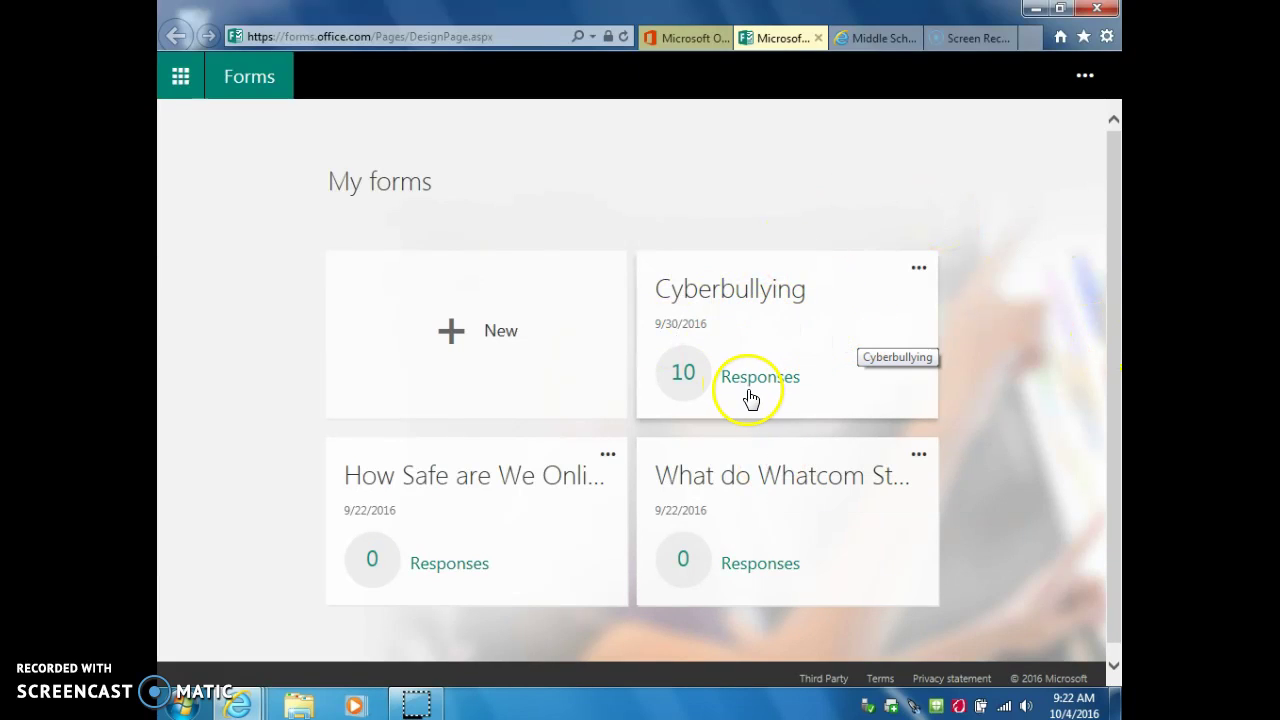
{"action": "left_click", "coordinate": [799, 325]}
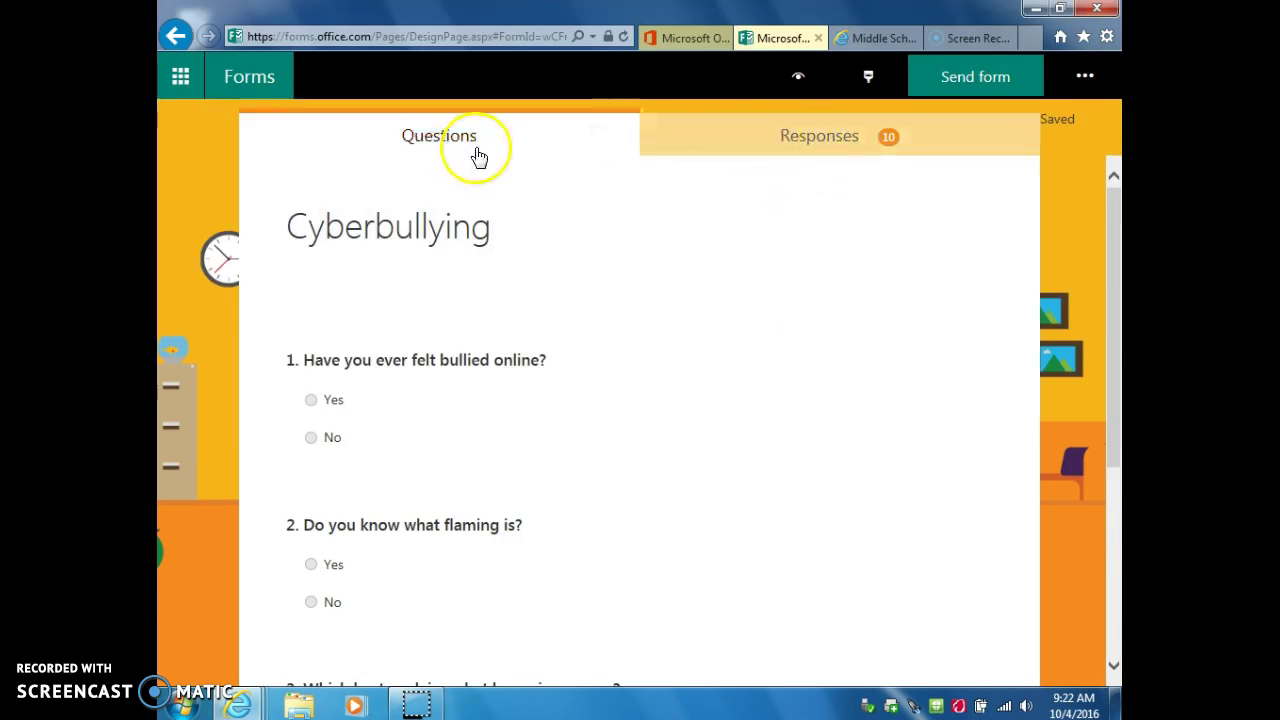
{"action": "left_click", "coordinate": [795, 136]}
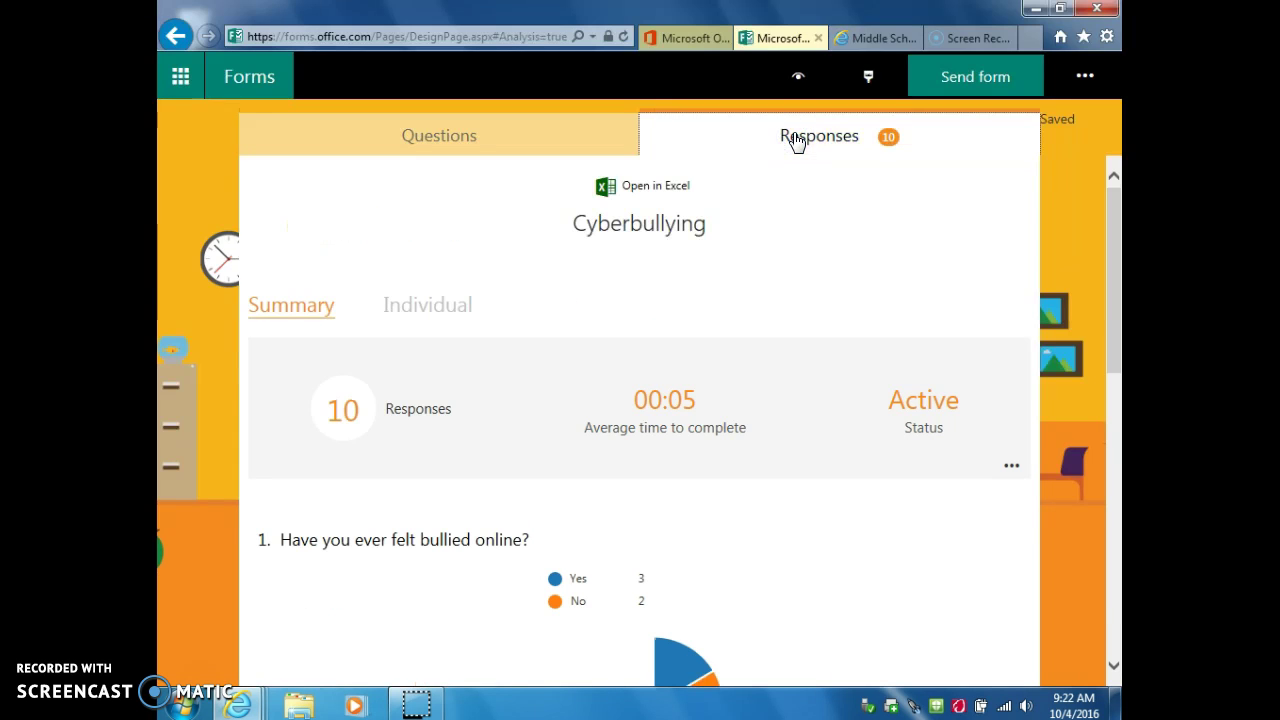
{"action": "left_click_drag", "start_coordinate": [1113, 331], "coordinate": [1113, 436]}
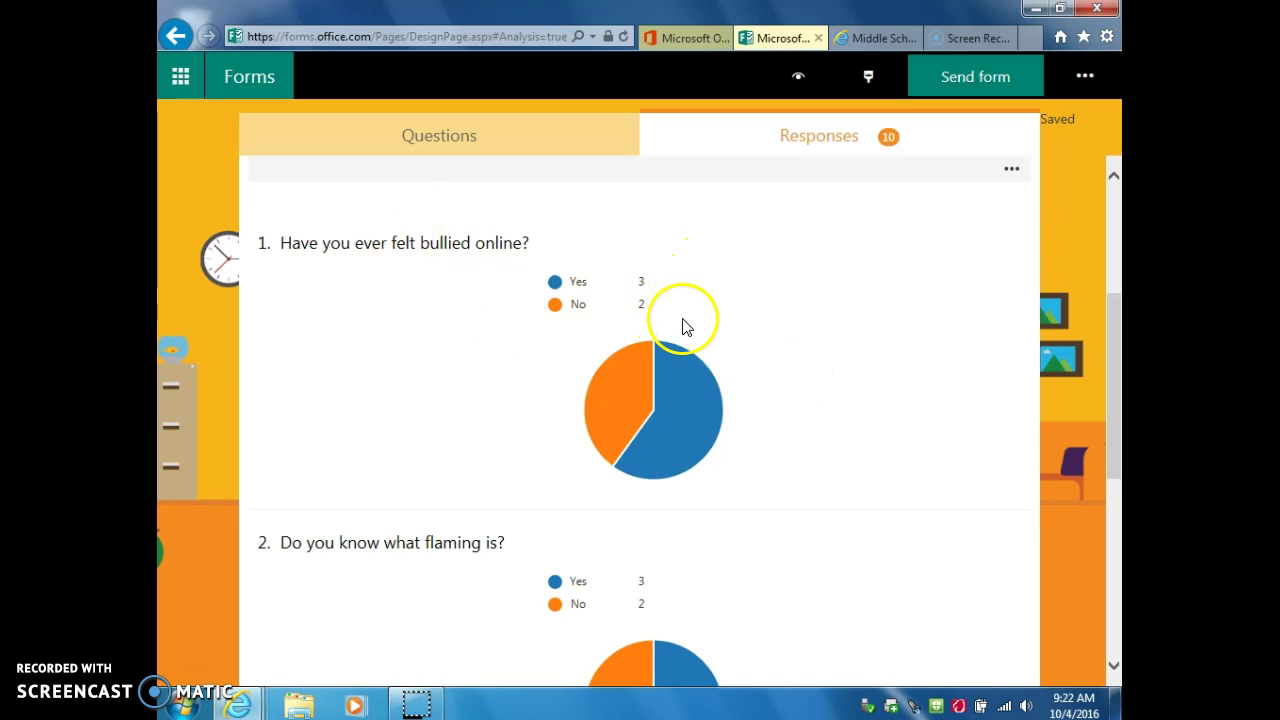
{"action": "mouse_move", "coordinate": [707, 449]}
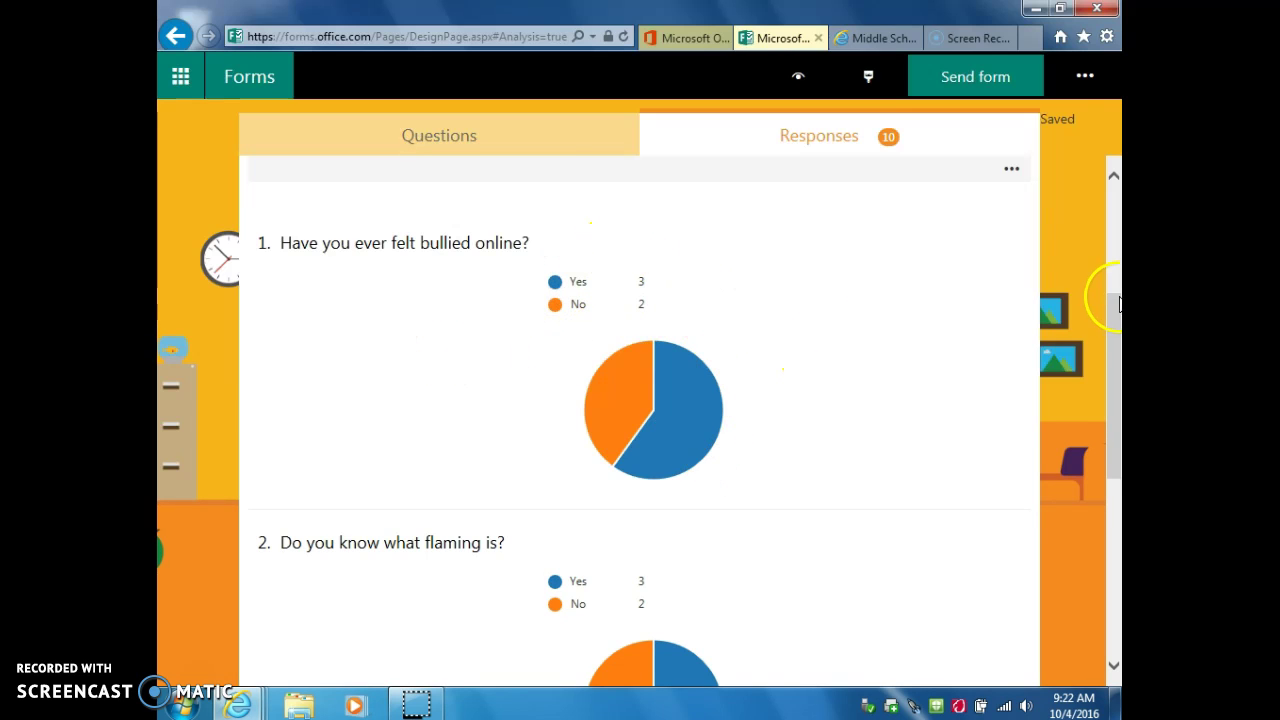
{"action": "left_click_drag", "start_coordinate": [1113, 330], "coordinate": [1117, 492]}
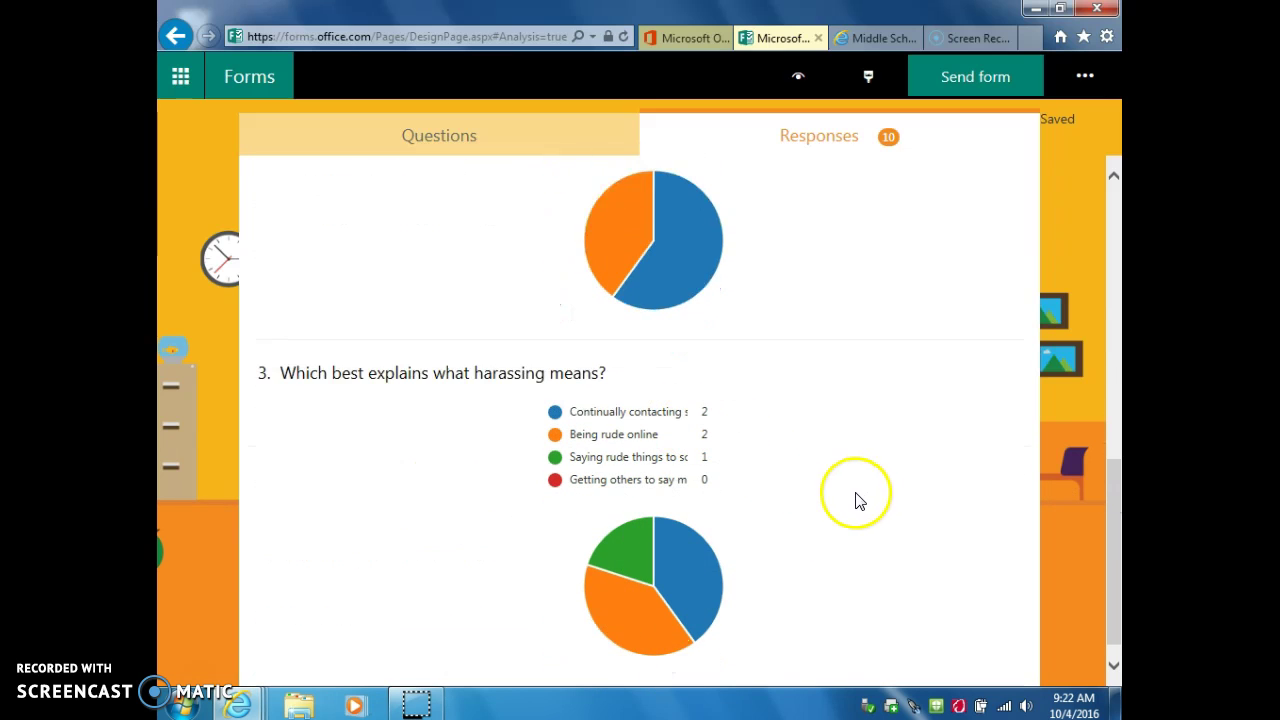
{"action": "left_click_drag", "start_coordinate": [1117, 514], "coordinate": [1117, 307]}
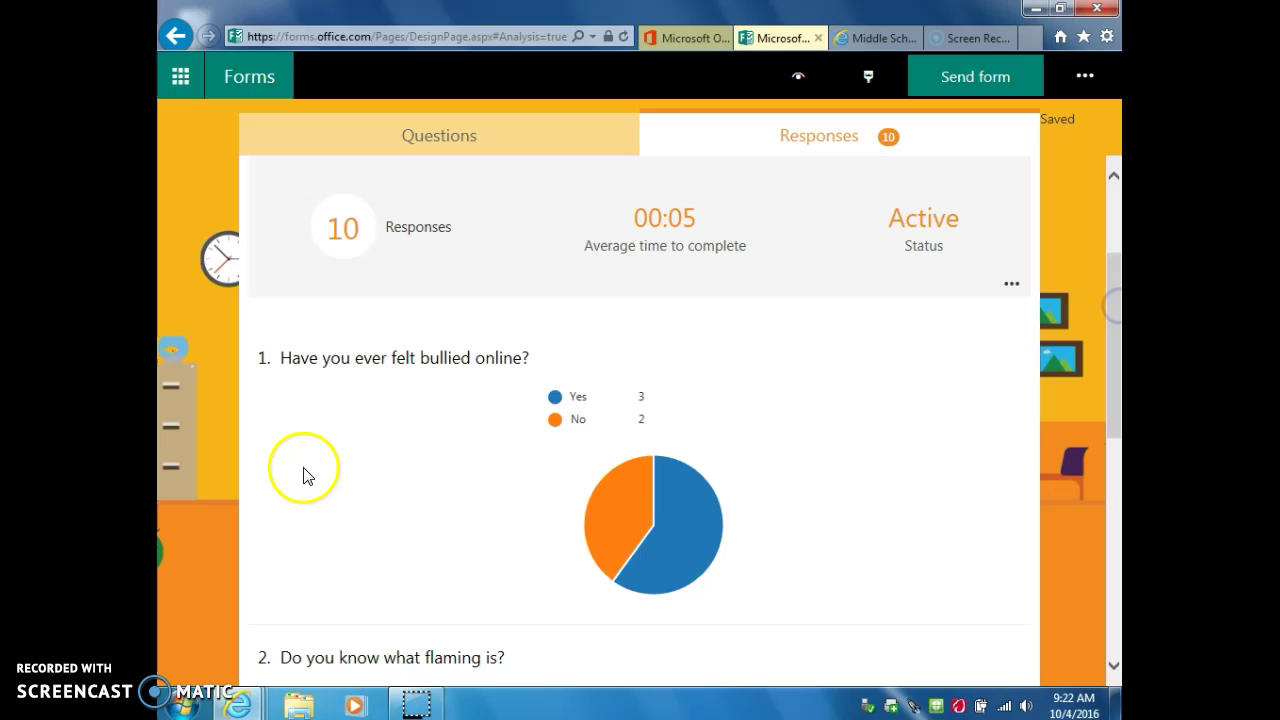
Switch to PowerPoint 2016 and open the recovered infographicpractice presentation.
{"action": "left_click", "coordinate": [178, 700]}
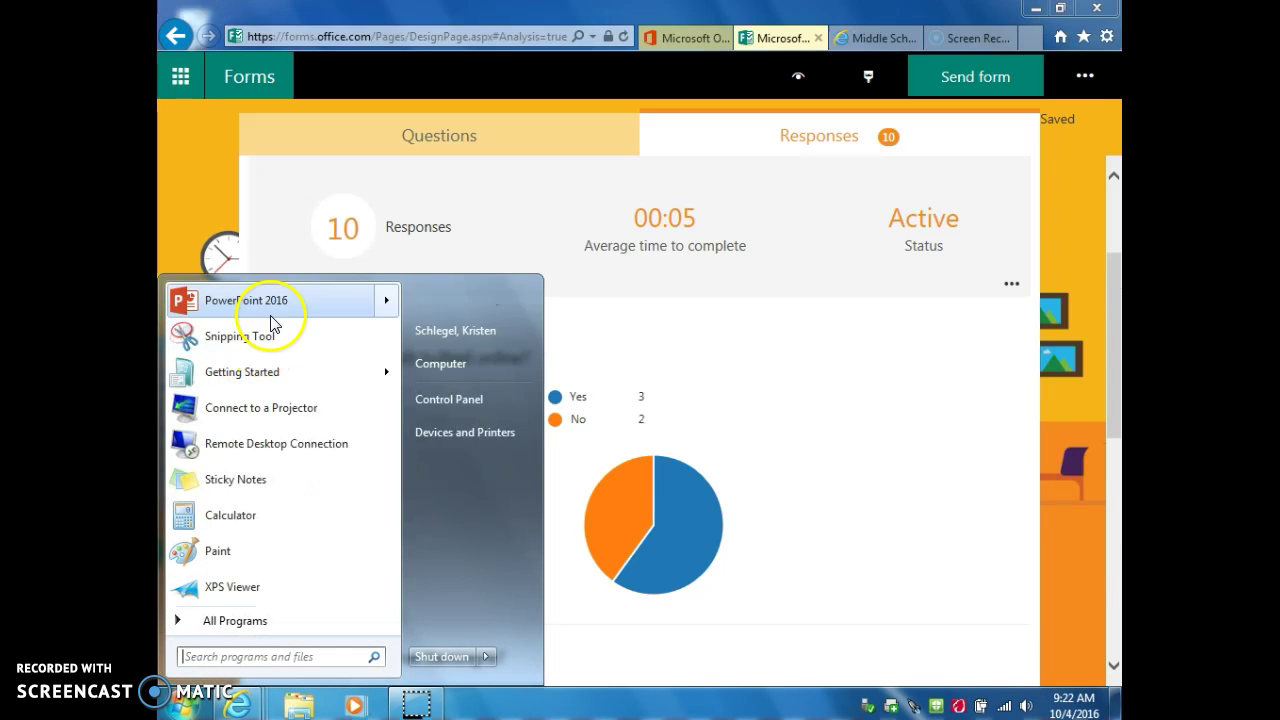
{"action": "left_click", "coordinate": [271, 310]}
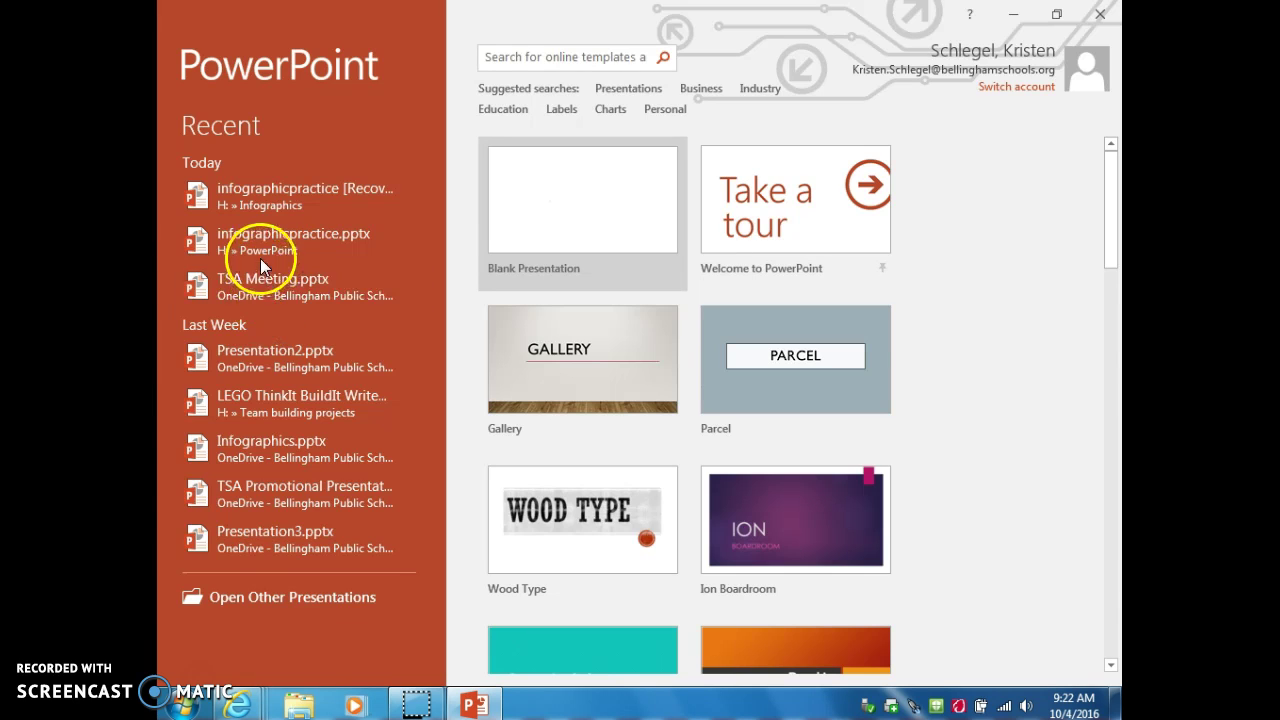
{"action": "left_click", "coordinate": [266, 200]}
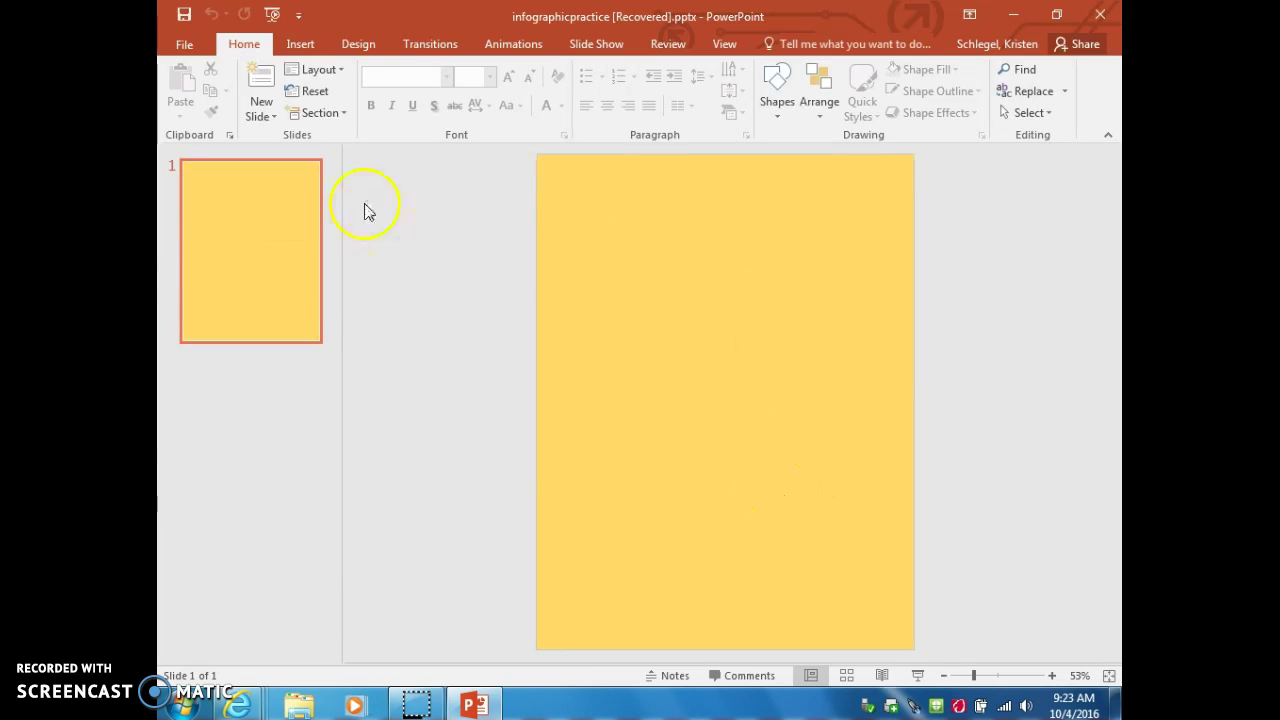
Start inserting a chart and compare the previews of the pie, line and column chart types and their 3-D variants.
{"action": "left_click", "coordinate": [312, 45]}
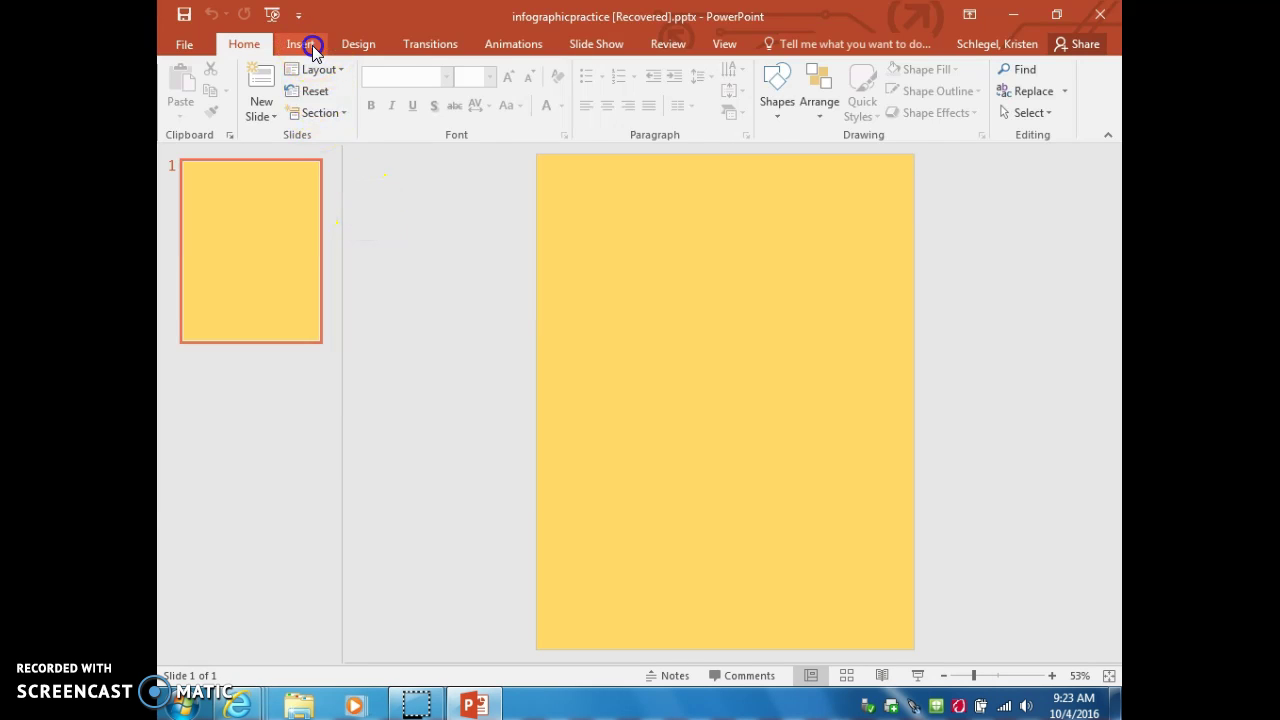
{"action": "left_click", "coordinate": [430, 118]}
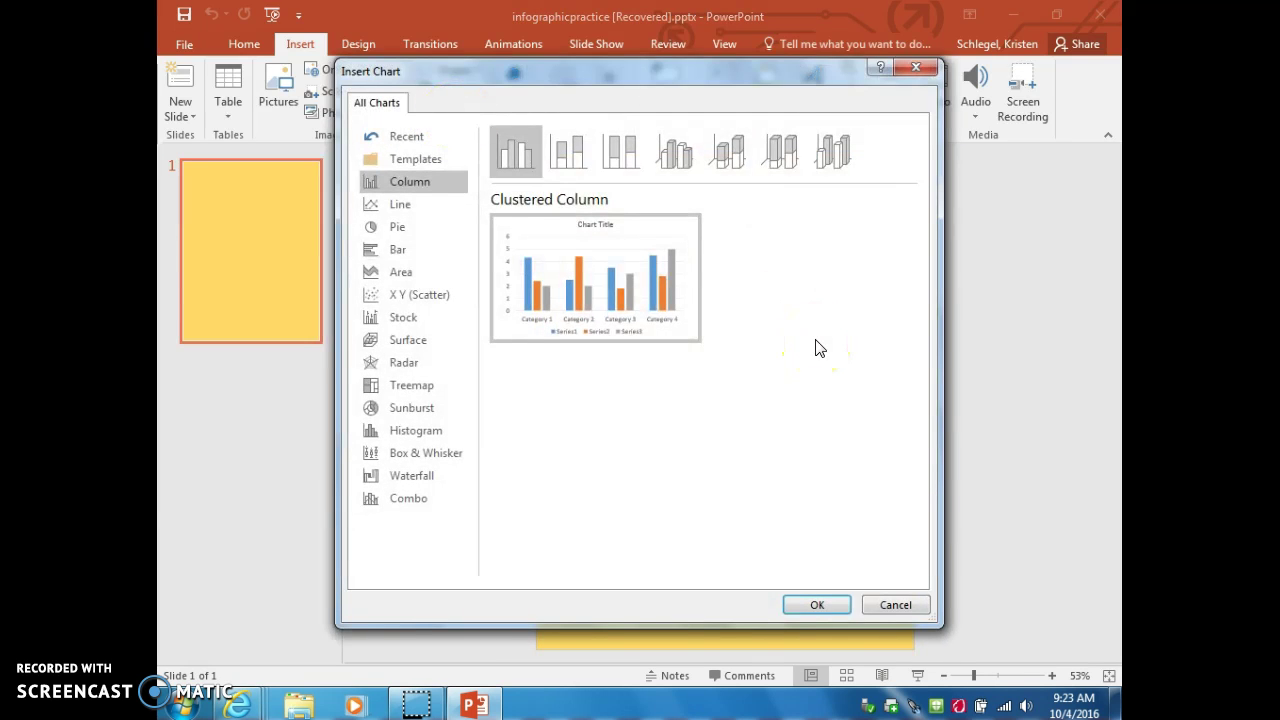
{"action": "left_click", "coordinate": [398, 229]}
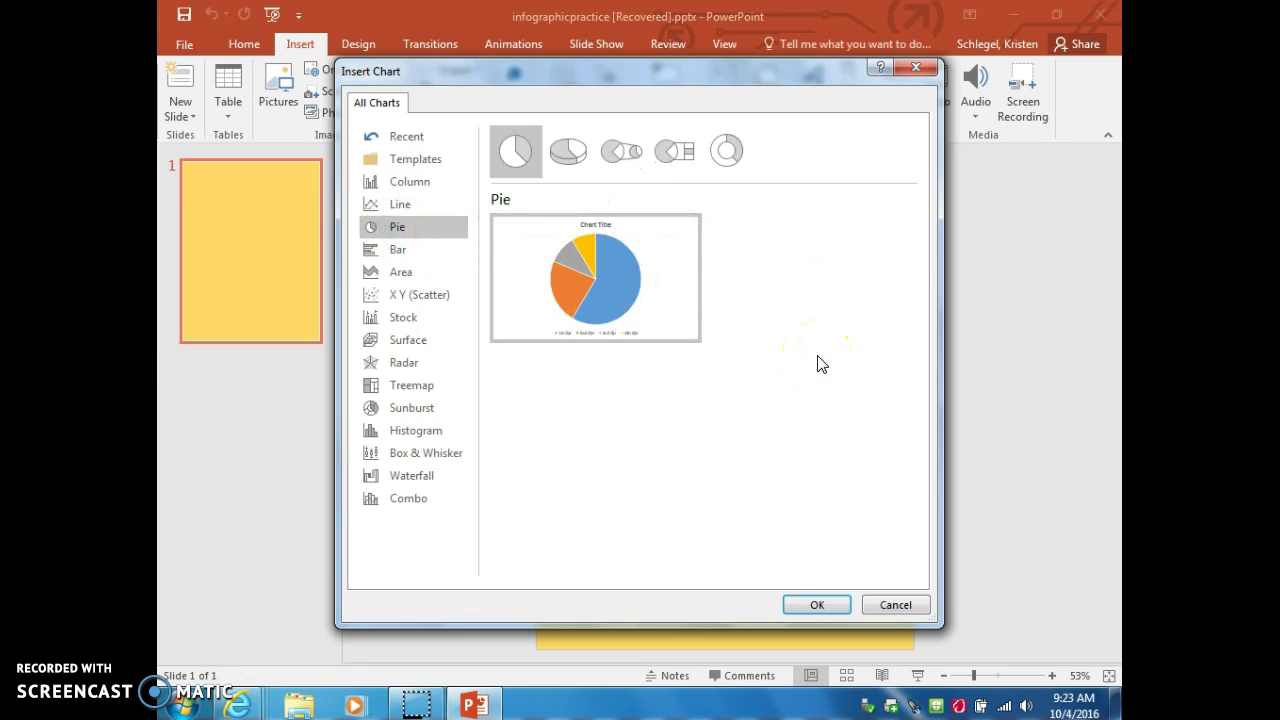
{"action": "left_click", "coordinate": [371, 204]}
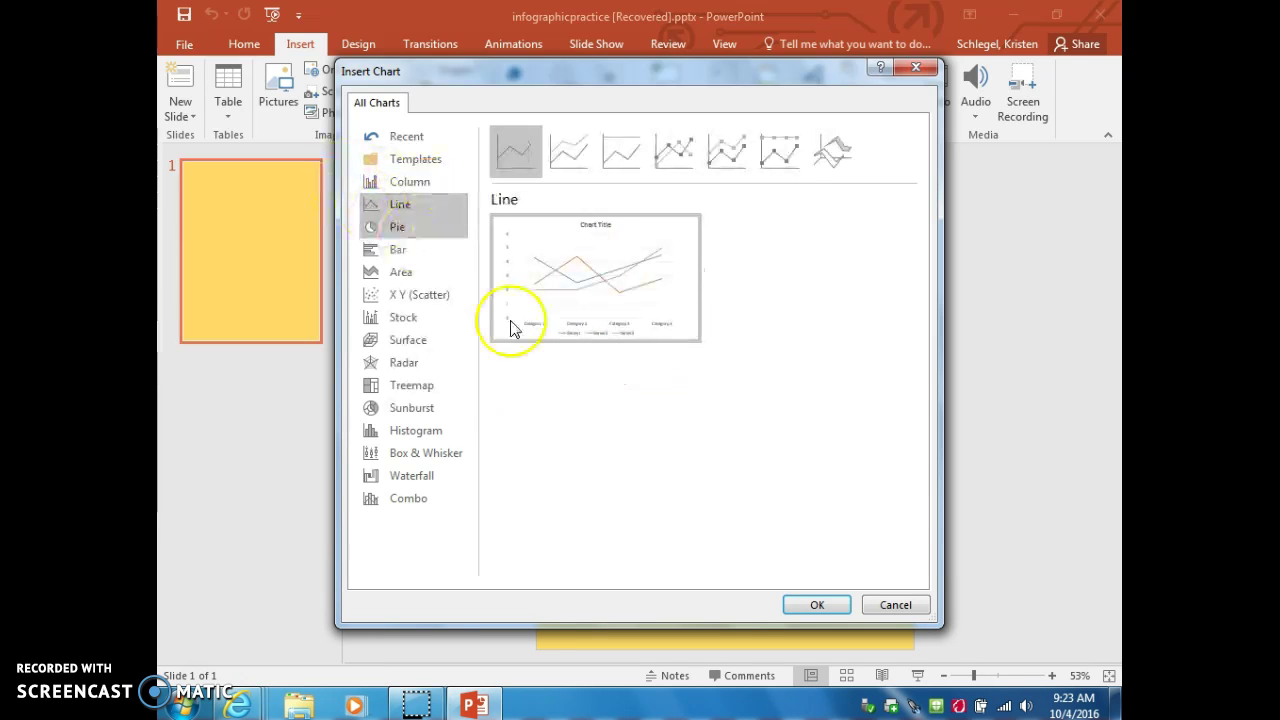
{"action": "left_click", "coordinate": [396, 233]}
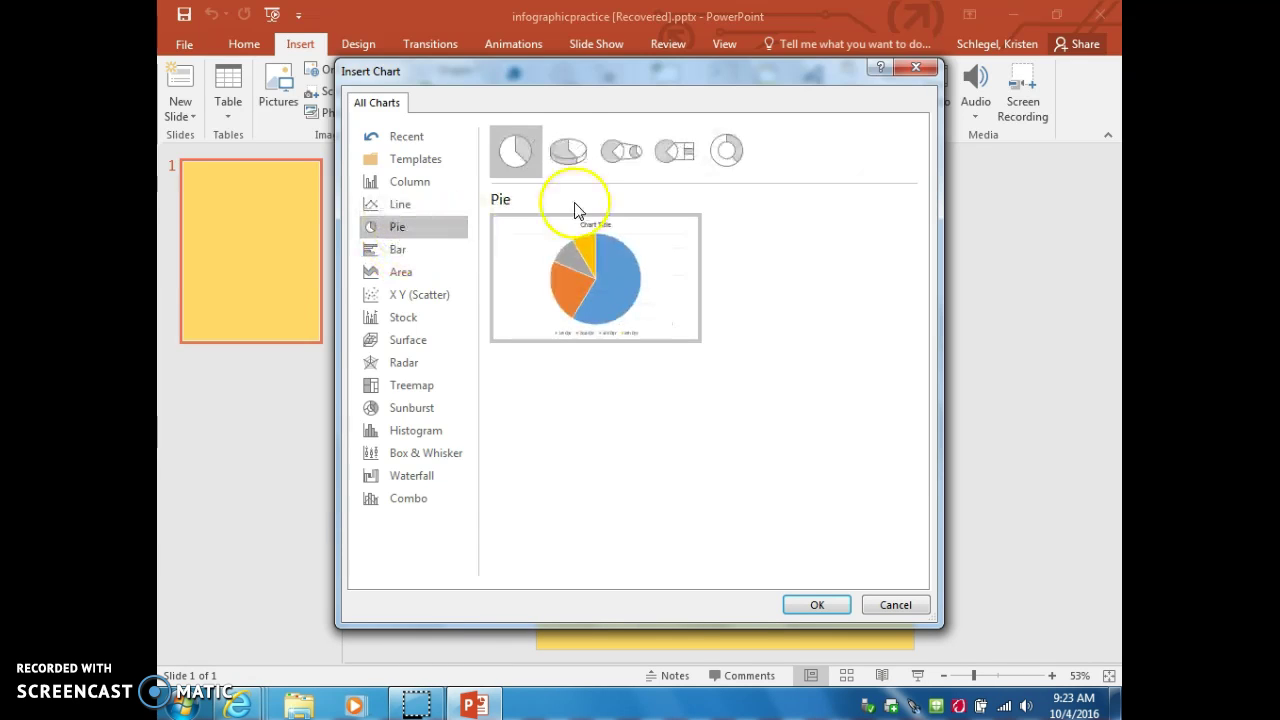
{"action": "left_click", "coordinate": [573, 162]}
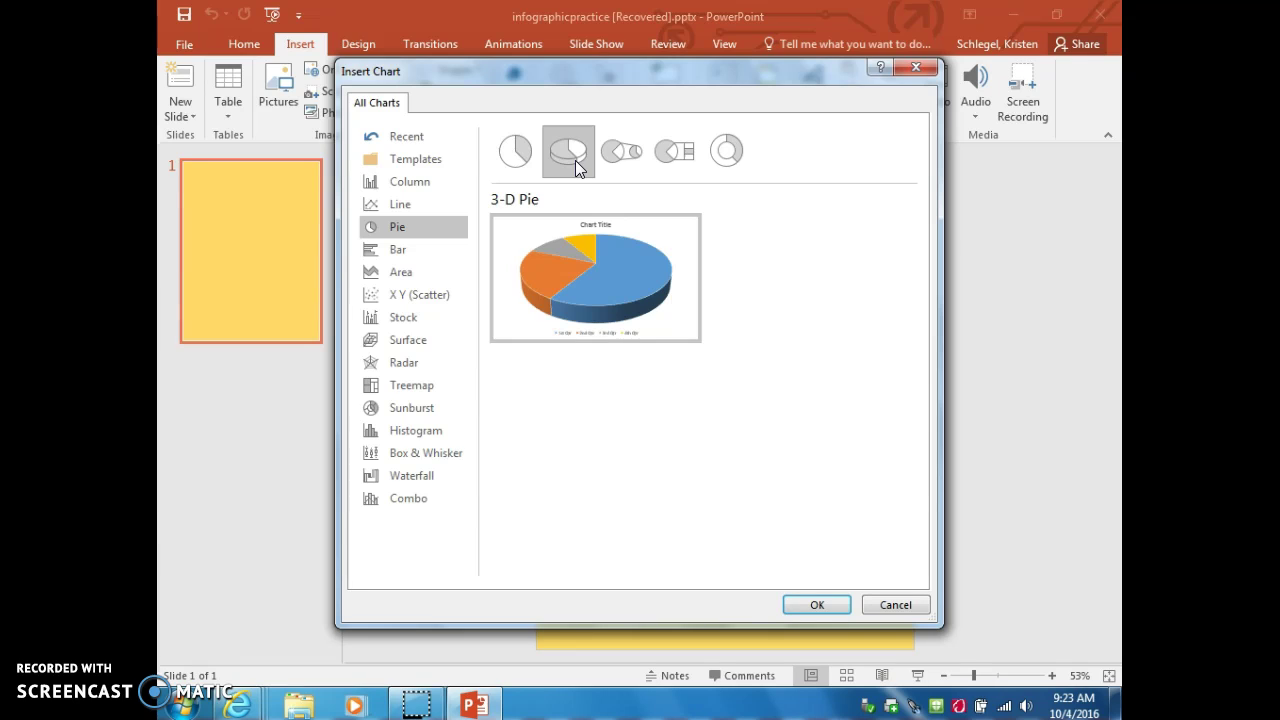
{"action": "left_click", "coordinate": [615, 155]}
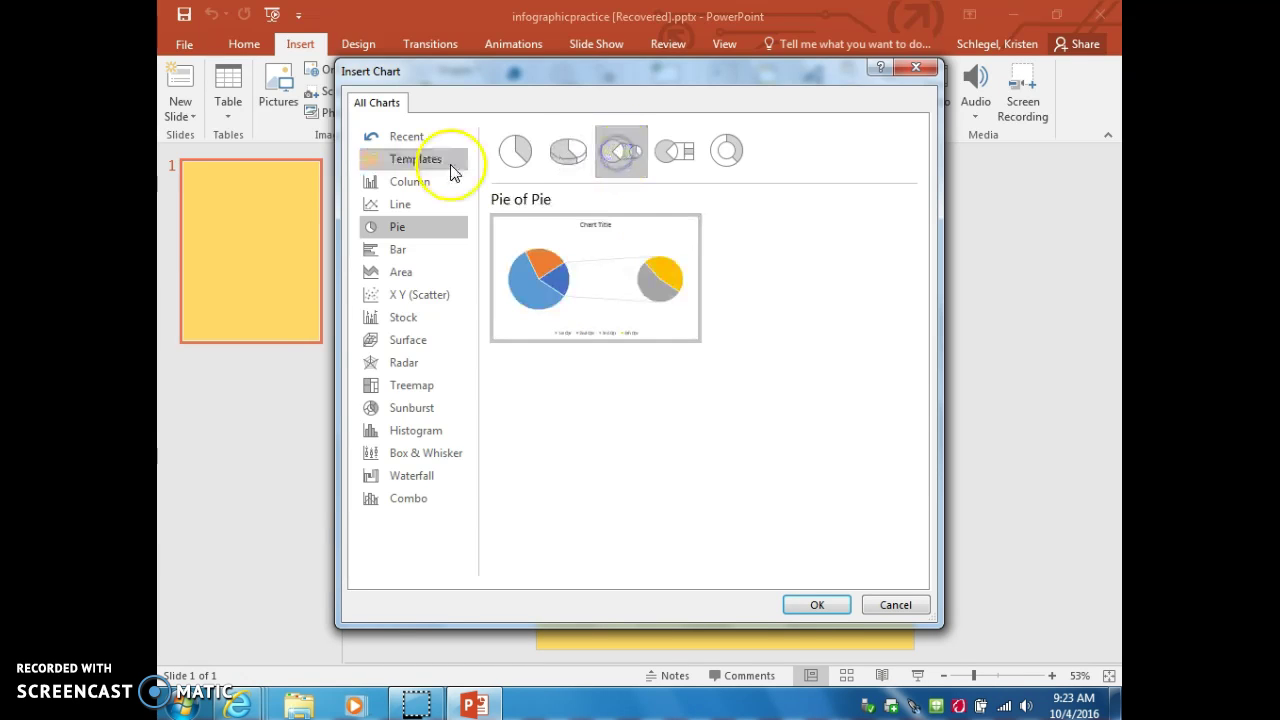
{"action": "left_click", "coordinate": [498, 158]}
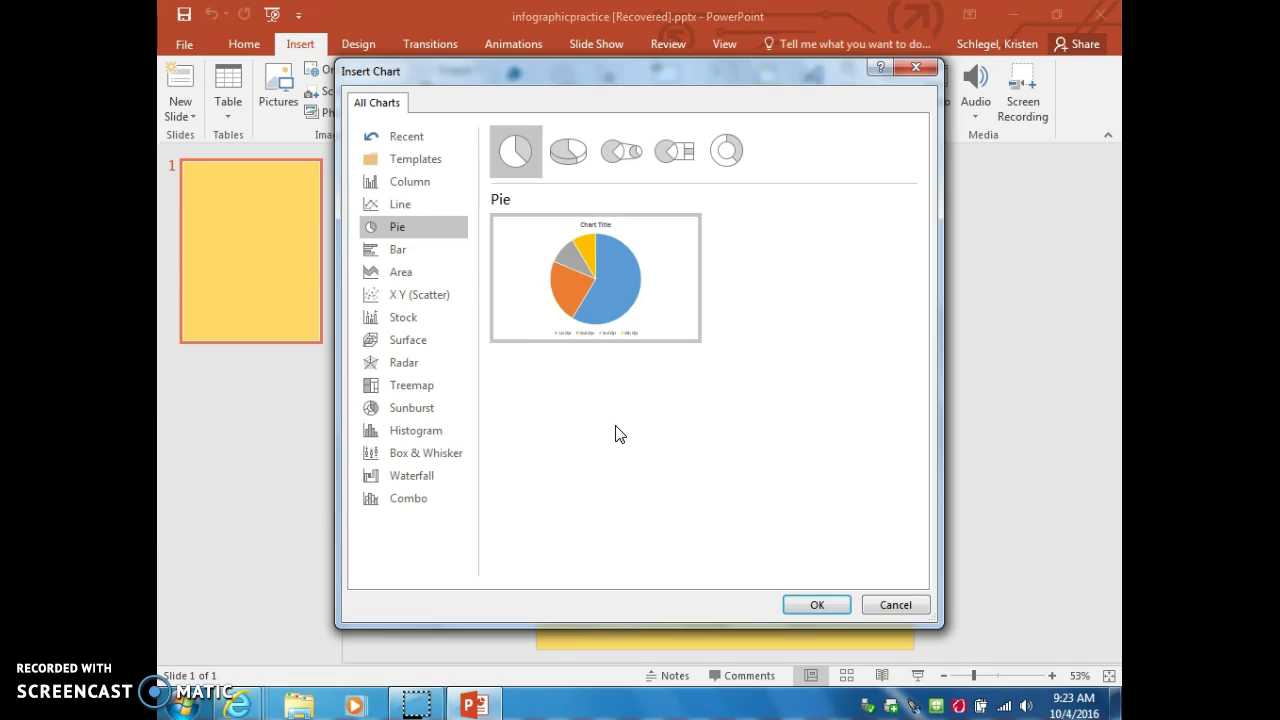
{"action": "left_click", "coordinate": [408, 181]}
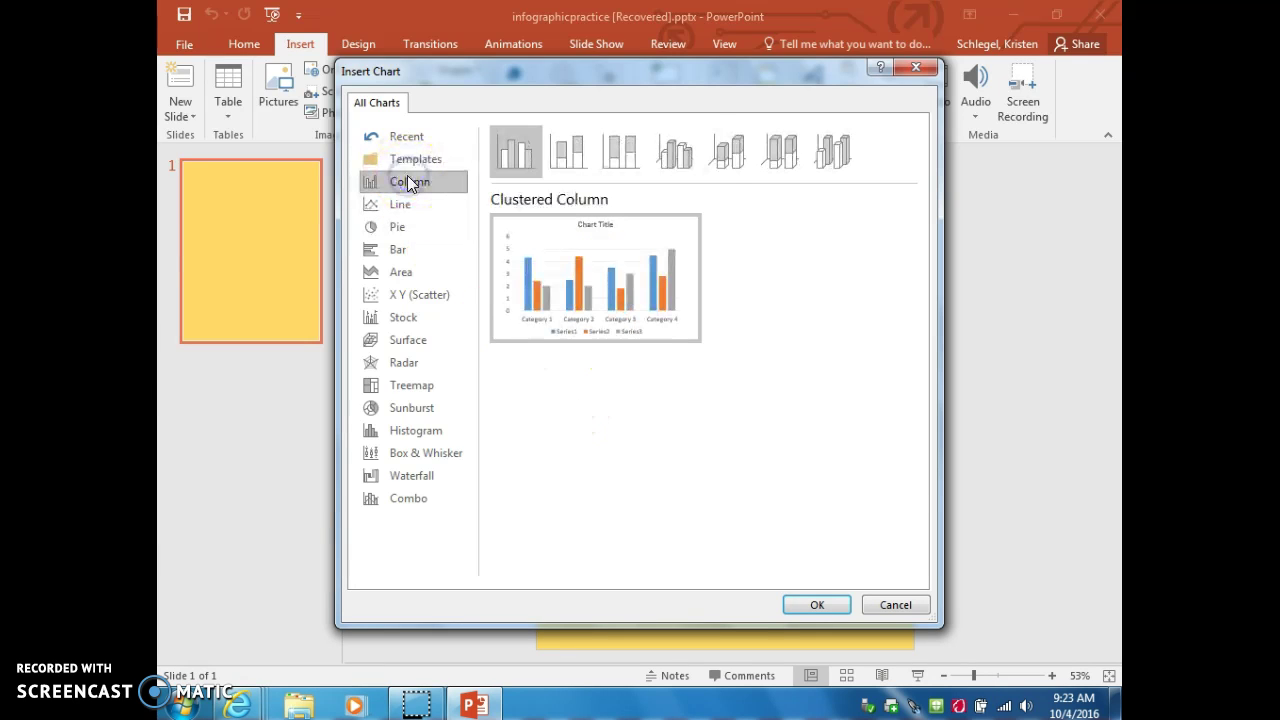
{"action": "left_click", "coordinate": [687, 160]}
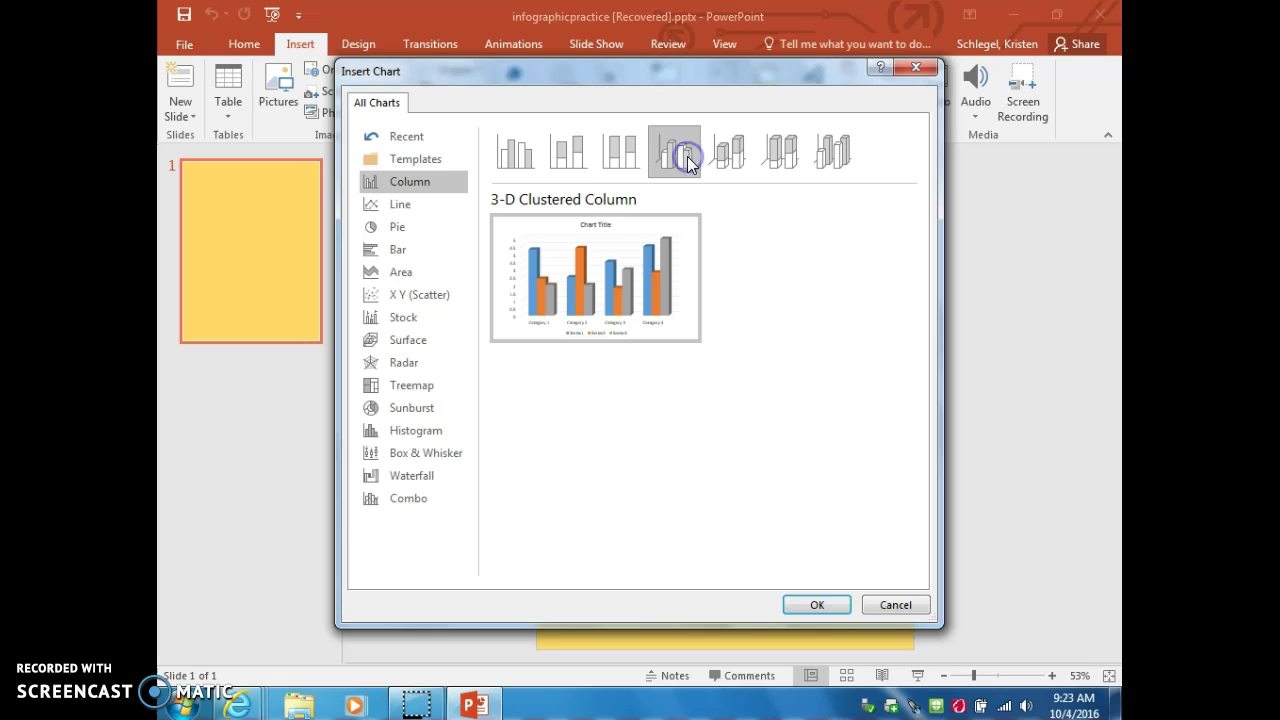
{"action": "left_click", "coordinate": [510, 159]}
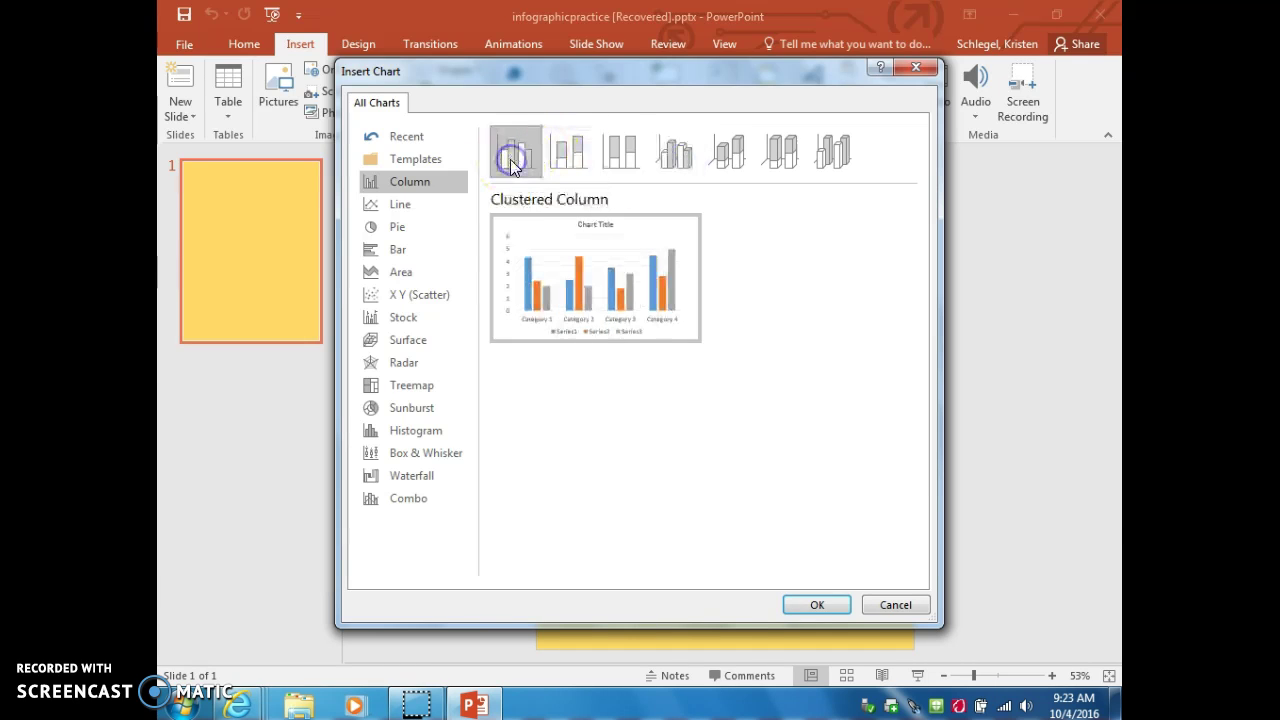
Insert a 3-D Pie chart on the slide.
{"action": "left_click", "coordinate": [411, 232]}
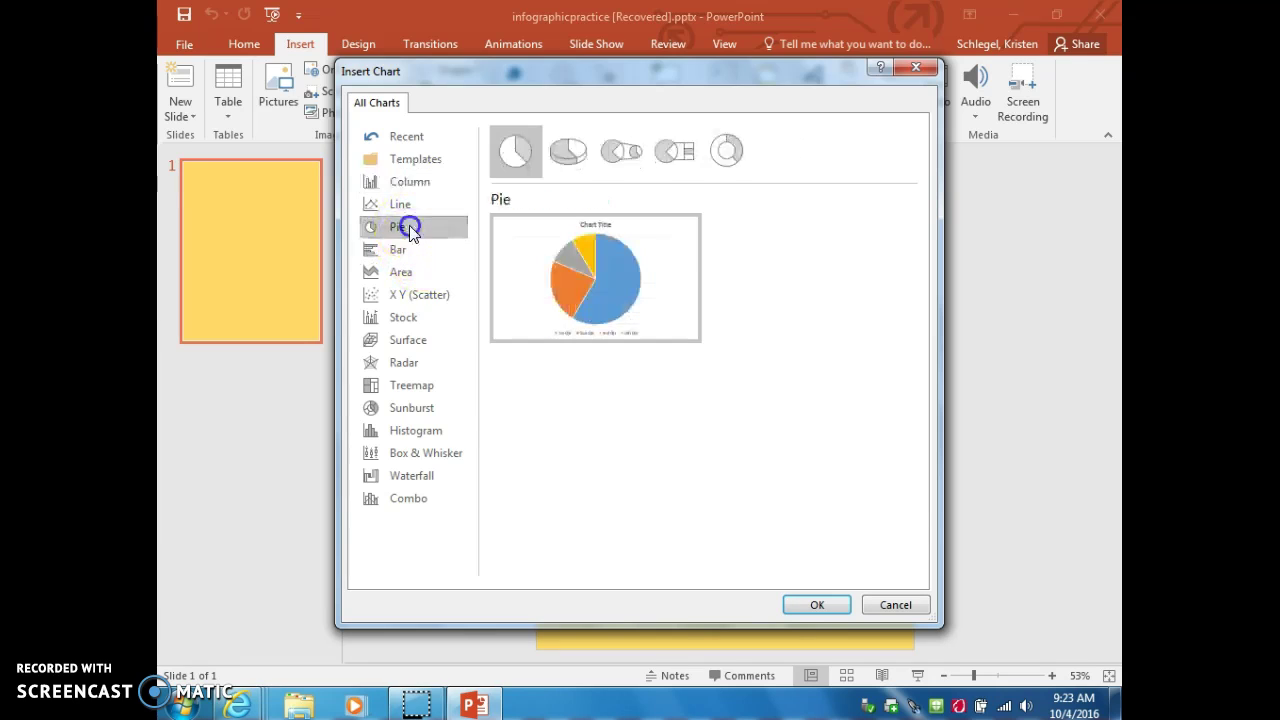
{"action": "left_click", "coordinate": [570, 155]}
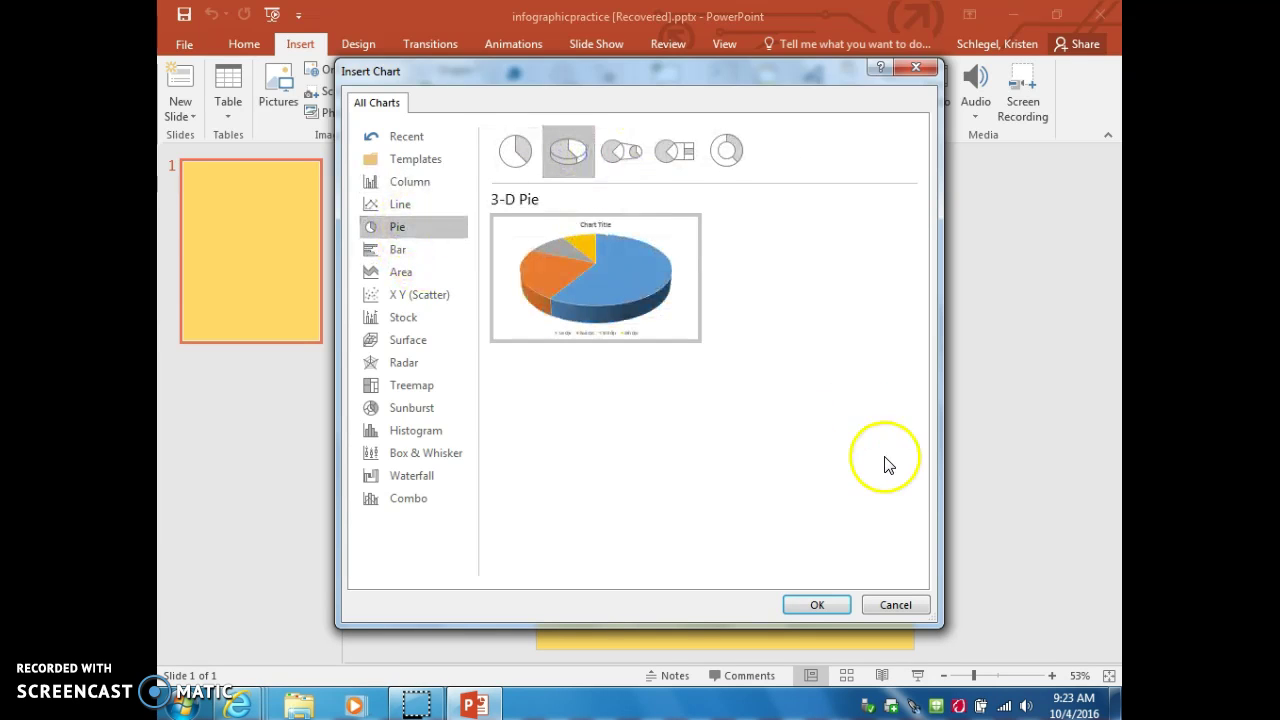
{"action": "left_click", "coordinate": [815, 608]}
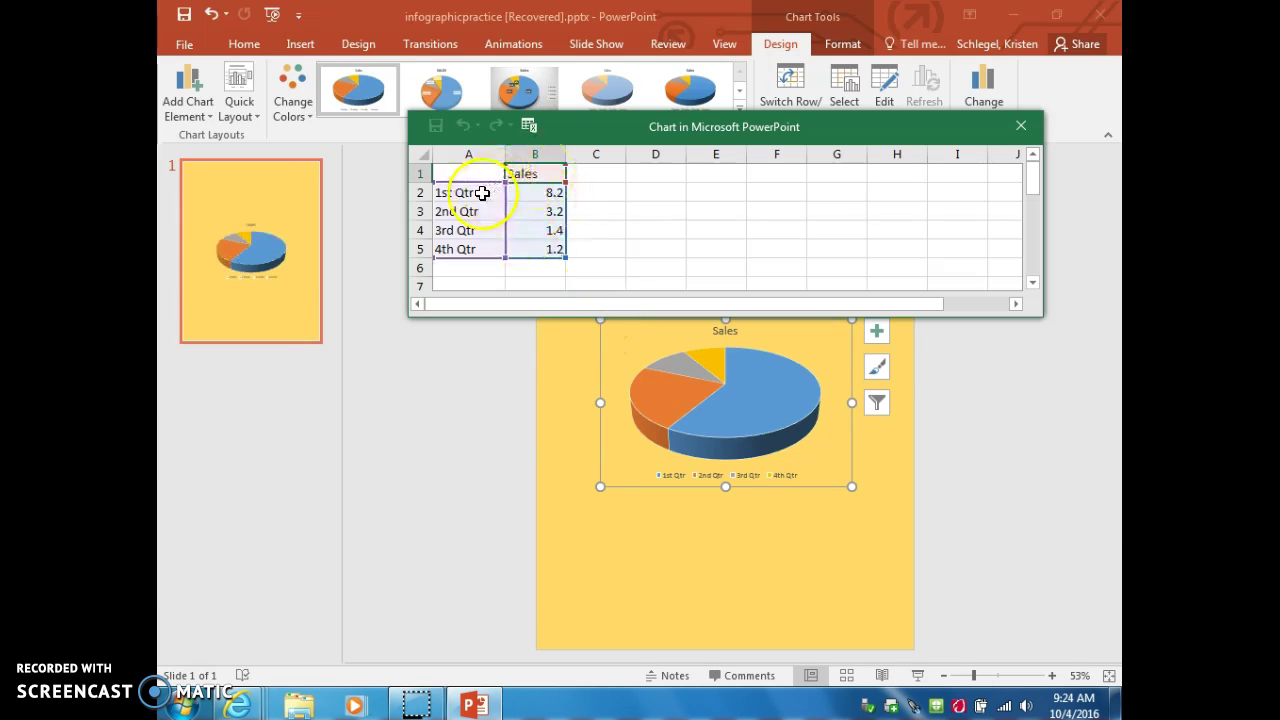
Replace the first two category labels in the chart's data sheet with "yes" and "no" in cells A2 and A3.
{"action": "left_click", "coordinate": [477, 192]}
{"action": "left_click", "coordinate": [482, 210]}
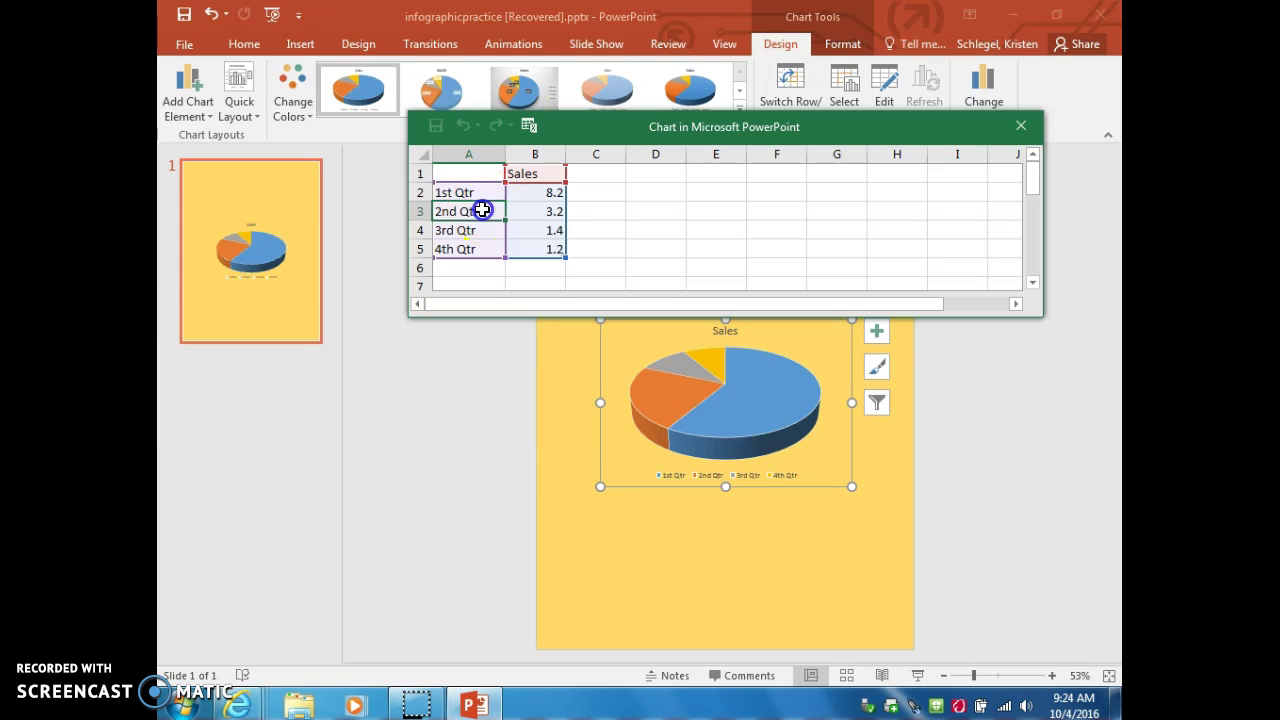
{"action": "left_click", "coordinate": [477, 230]}
{"action": "left_click", "coordinate": [478, 249]}
{"action": "left_click", "coordinate": [477, 192]}
{"action": "key", "text": "BackSpace"}
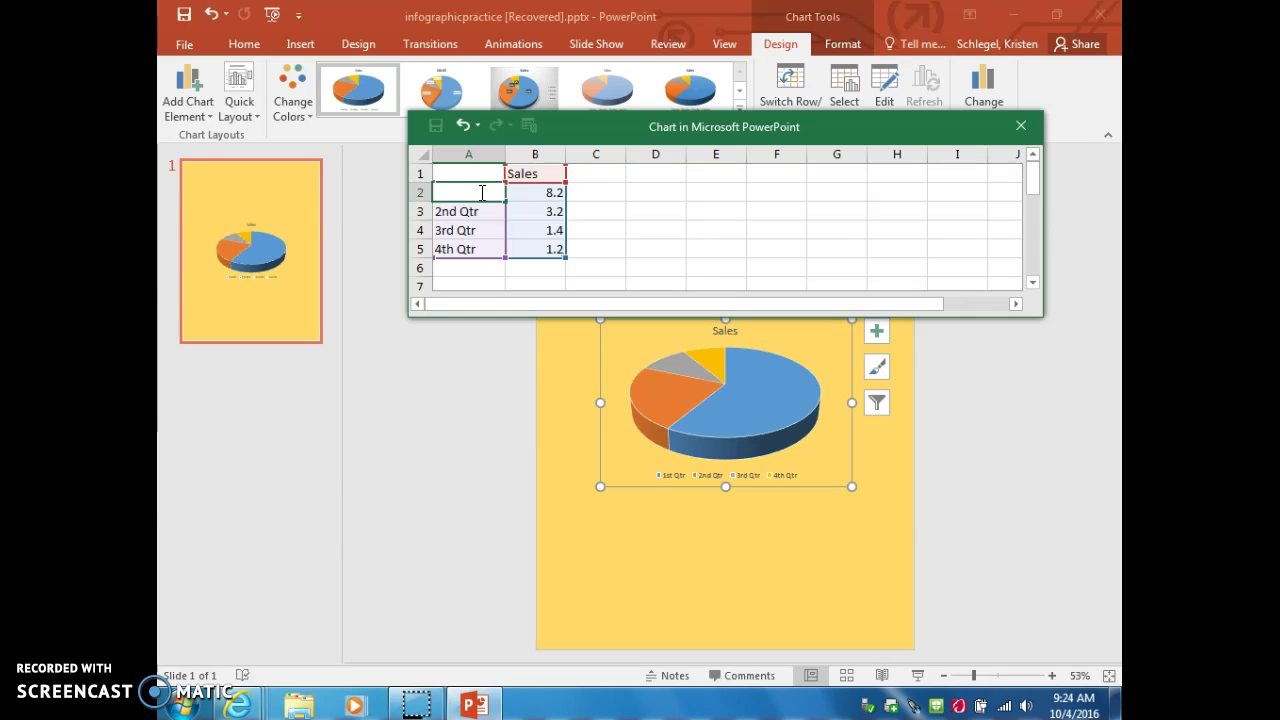
{"action": "type", "text": "yes"}
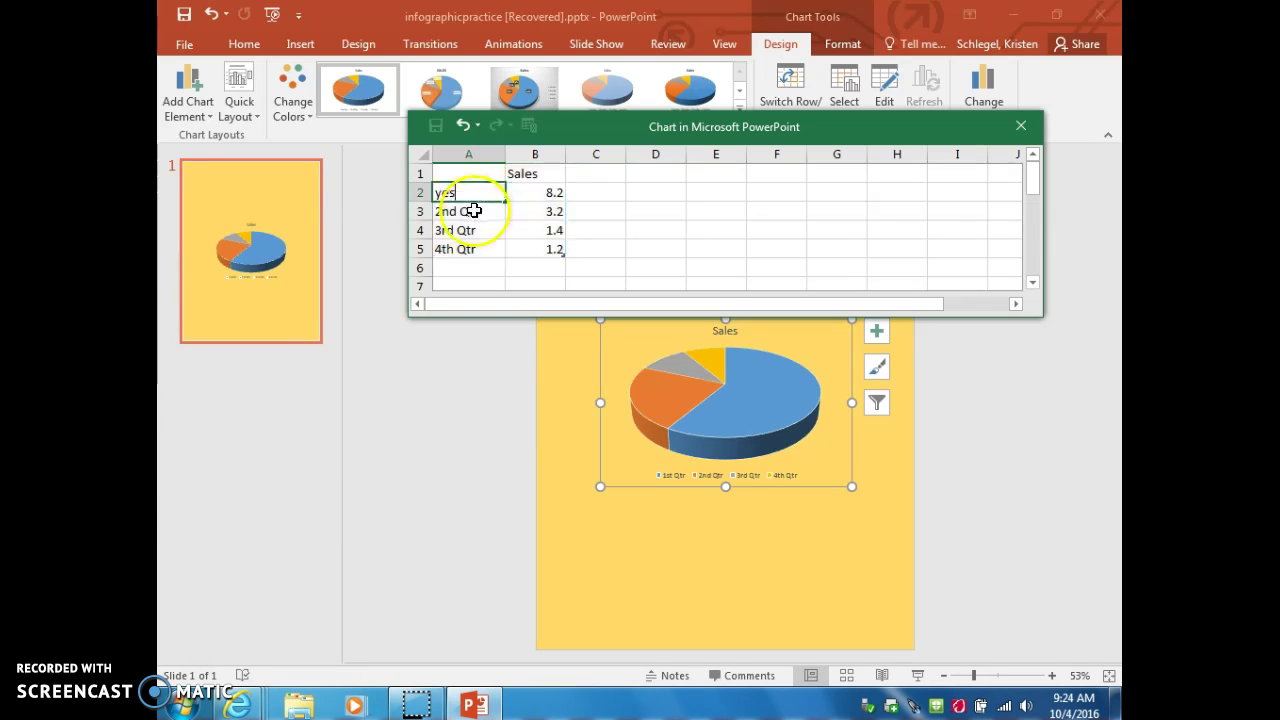
{"action": "left_click", "coordinate": [476, 211]}
{"action": "key", "text": "BackSpace"}
{"action": "type", "text": "no"}
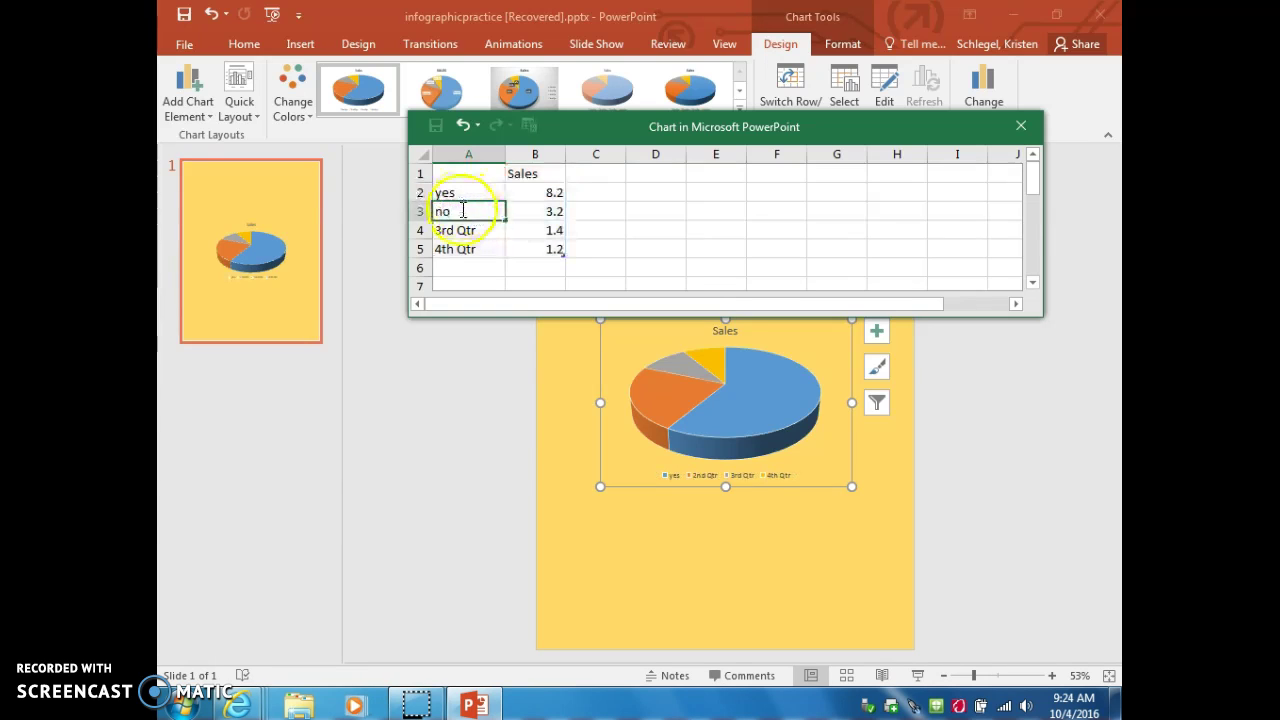
Clear the labels and values of the two unused categories in rows 4 and 5 of the chart data.
{"action": "left_click", "coordinate": [464, 234]}
{"action": "key", "text": "BackSpace"}
{"action": "left_click", "coordinate": [459, 250]}
{"action": "key", "text": "BackSpace"}
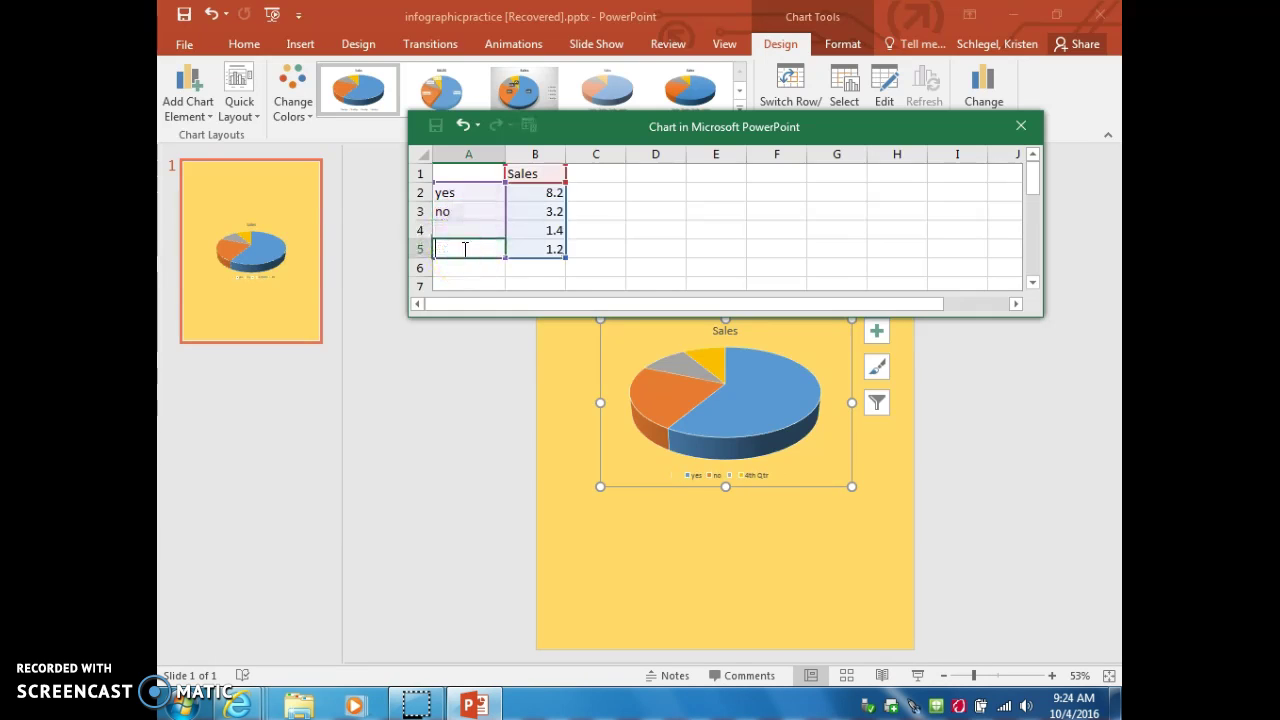
{"action": "left_click", "coordinate": [535, 228]}
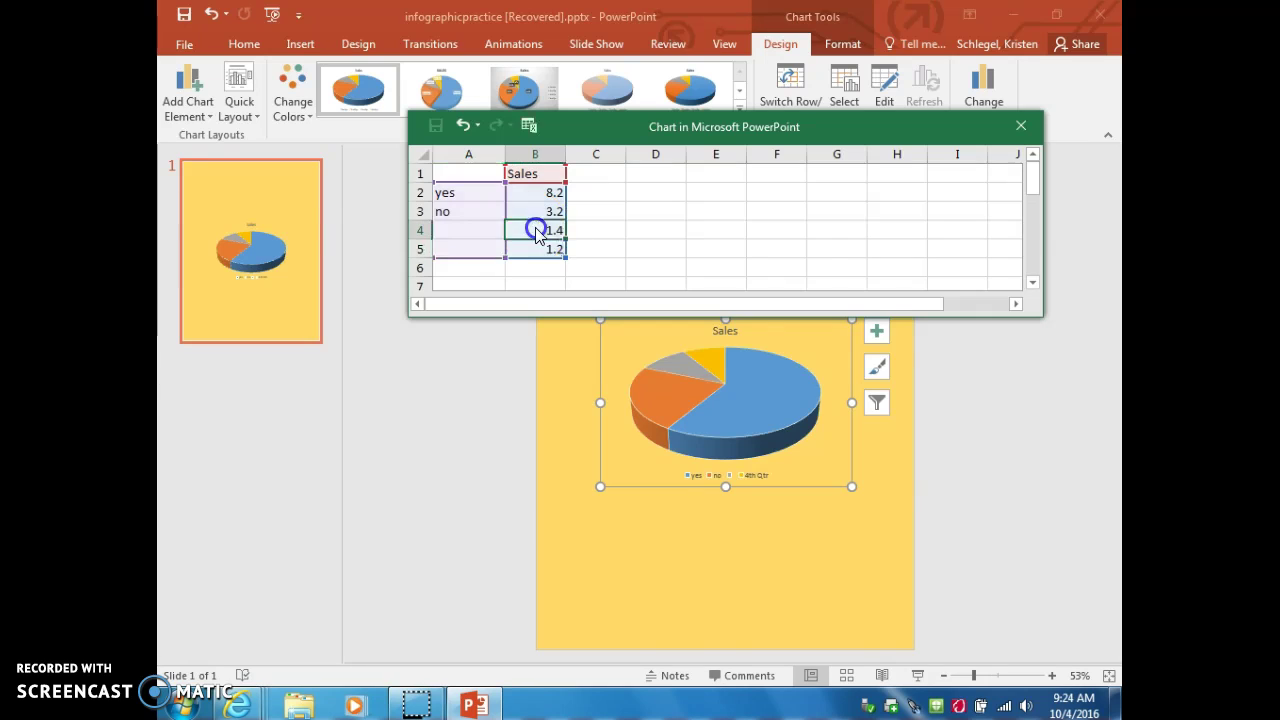
{"action": "key", "text": "Delete"}
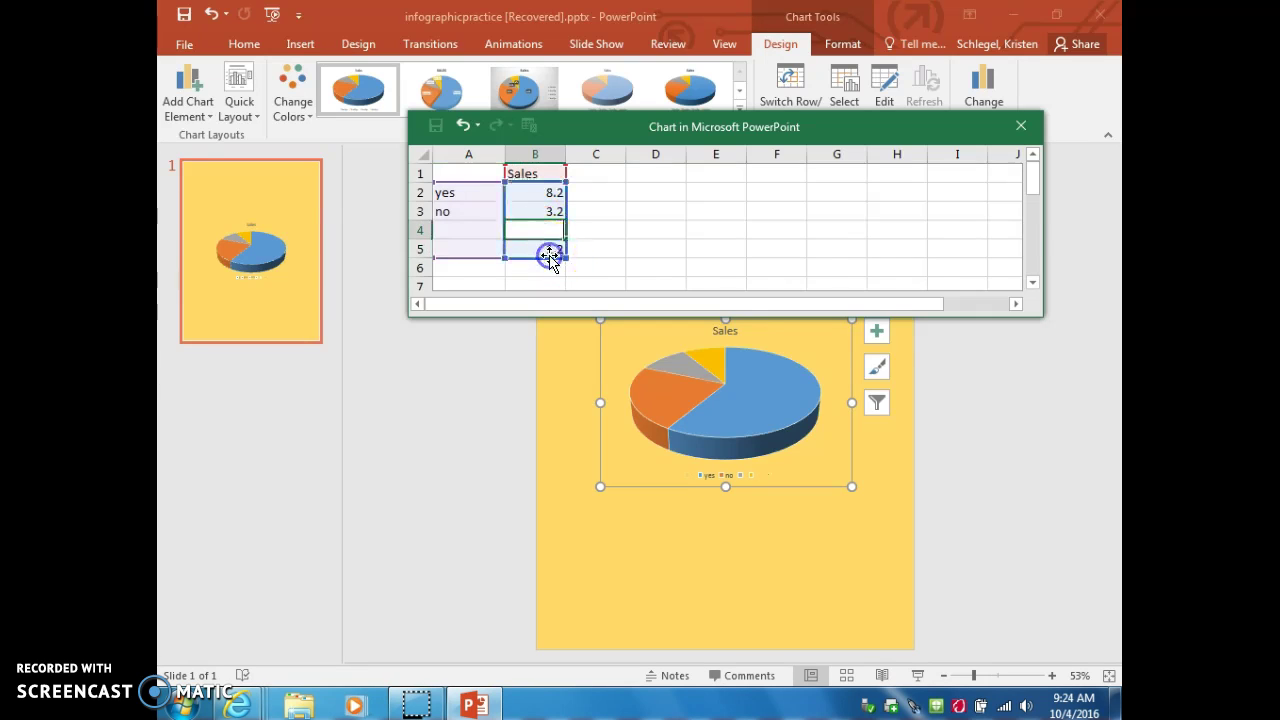
{"action": "left_click", "coordinate": [542, 251]}
{"action": "key", "text": "Delete"}
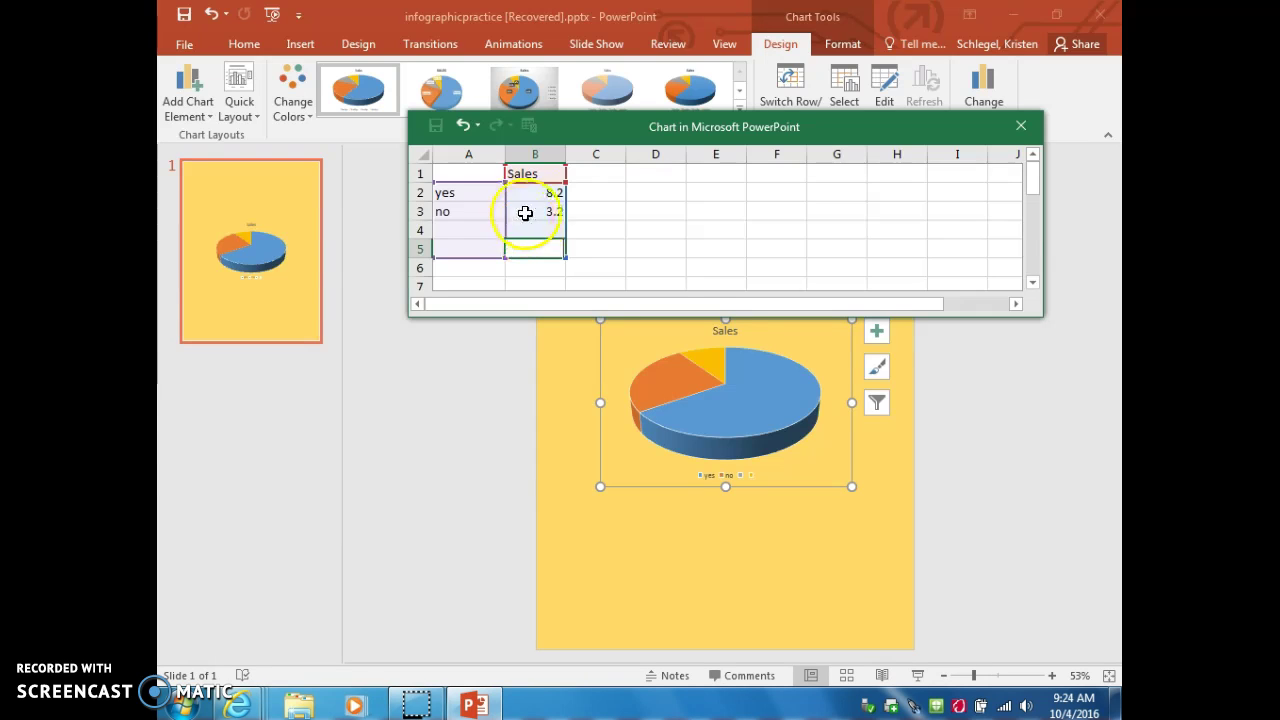
Enter the survey counts in the chart data: 3 for "yes" in cell B2 and 2 for "no" in cell B3.
{"action": "left_click", "coordinate": [541, 195]}
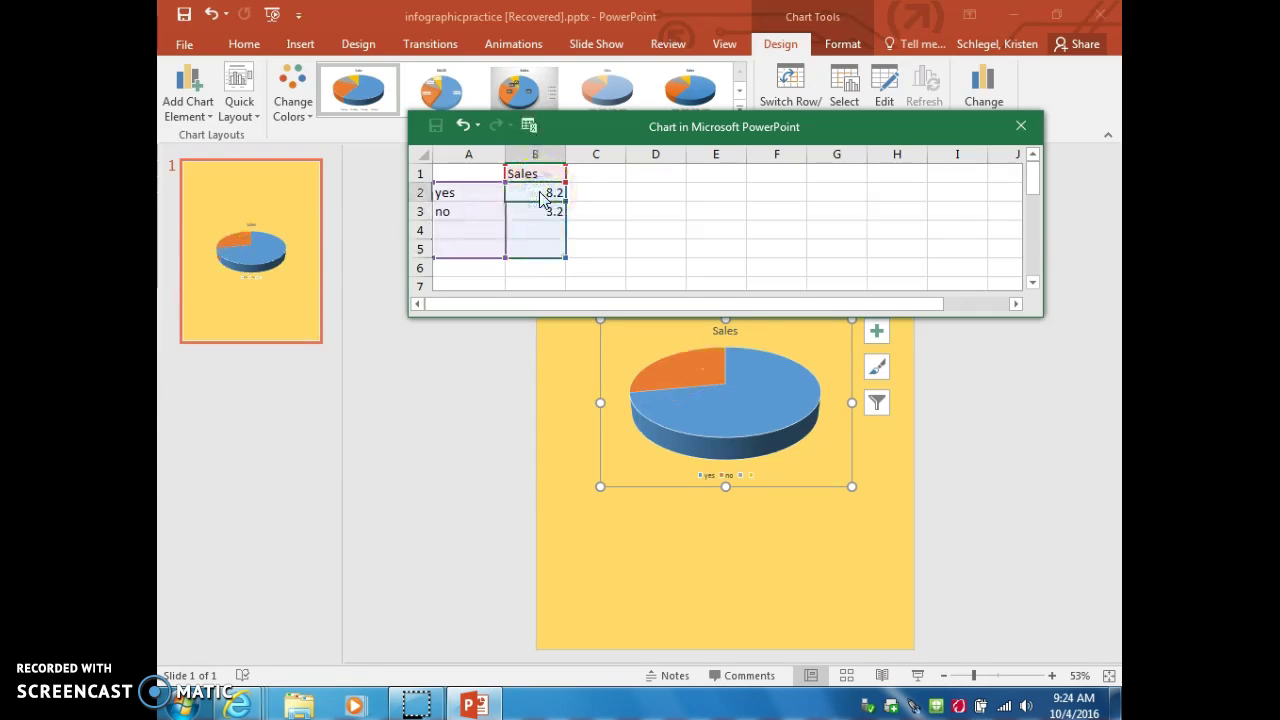
{"action": "type", "text": "3"}
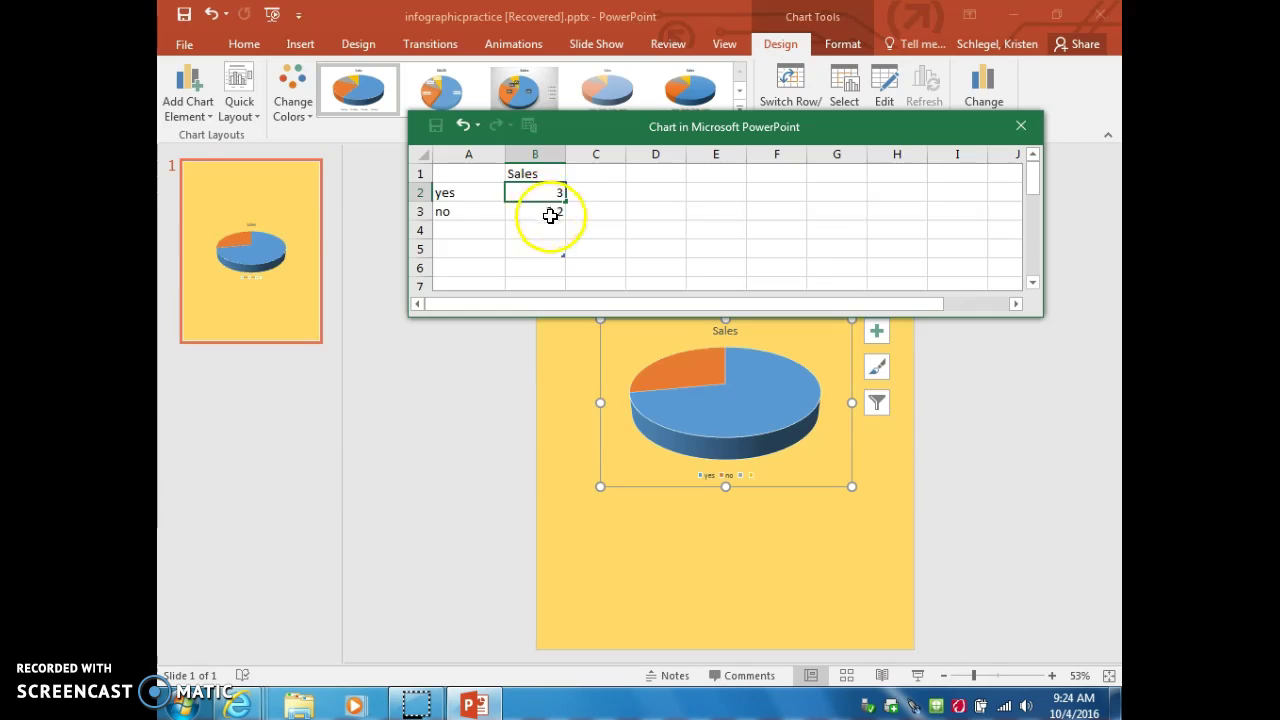
{"action": "left_click", "coordinate": [551, 216]}
{"action": "double_click", "coordinate": [551, 216]}
{"action": "key", "text": "BackSpace"}
{"action": "key", "text": "BackSpace"}
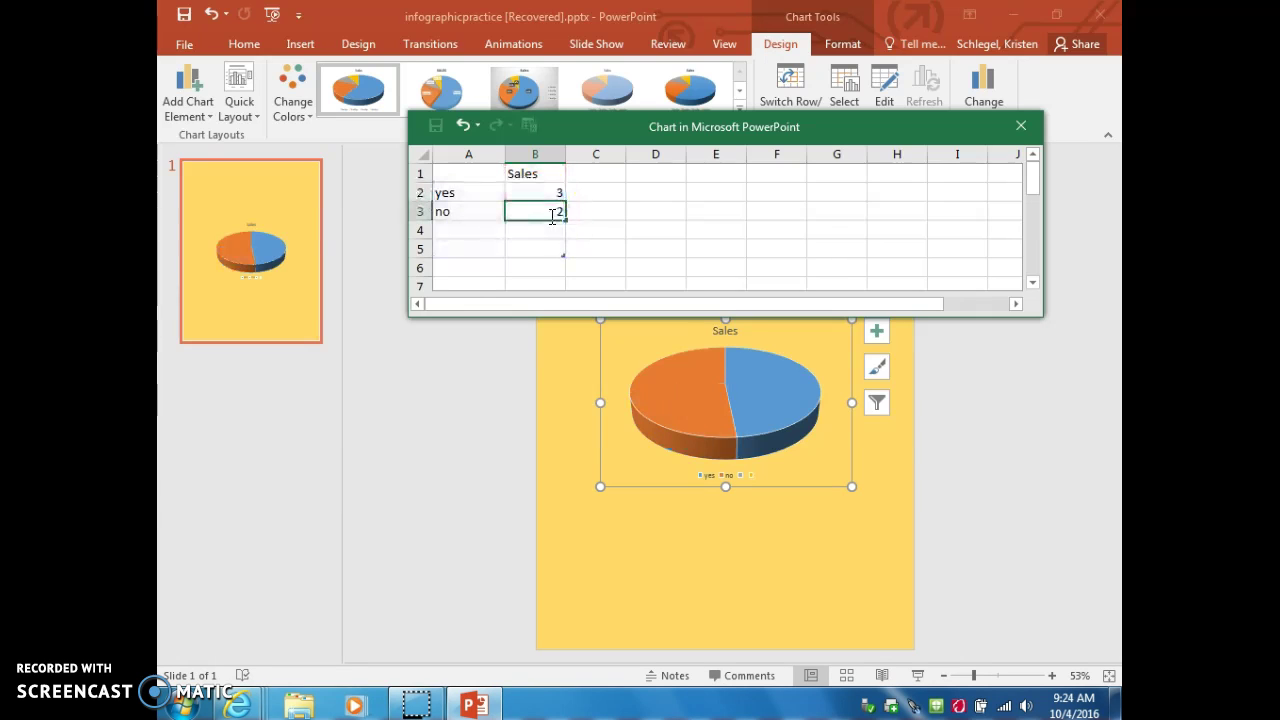
In a widened column B, replace the heading in B1 with "Have you ever felt bullied online?" and close the chart data sheet.
{"action": "left_click", "coordinate": [532, 180]}
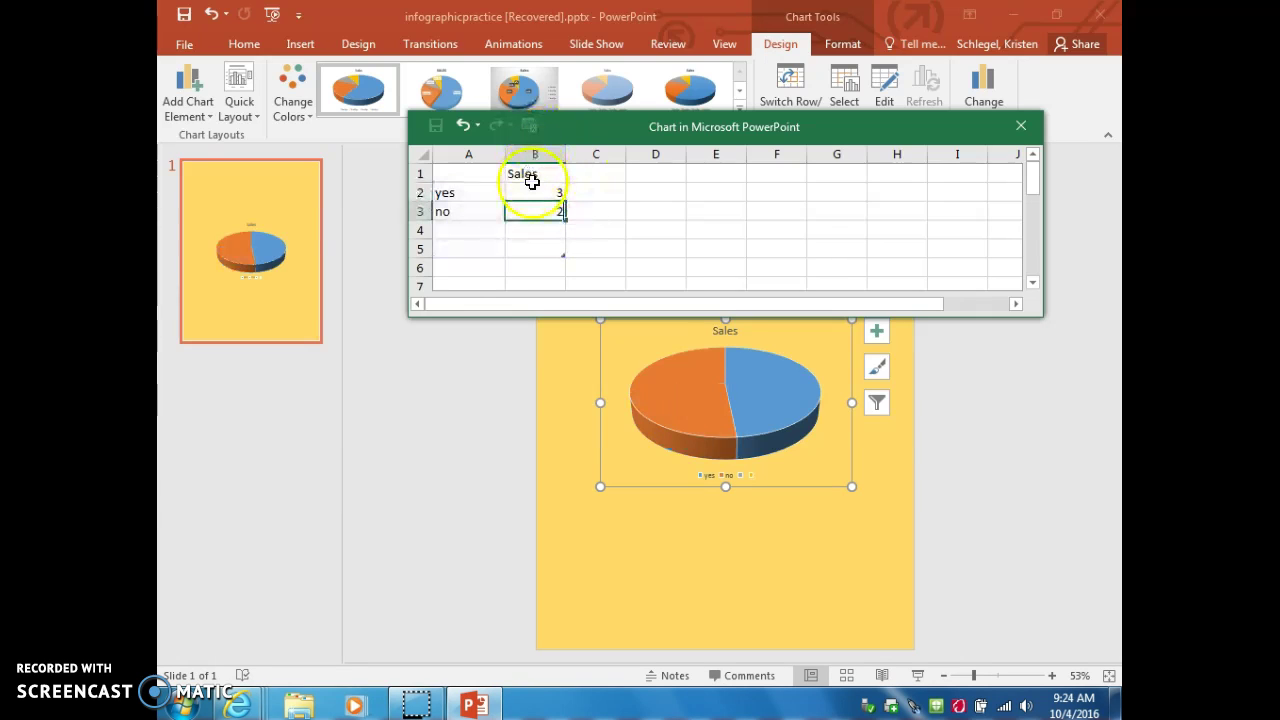
{"action": "left_click_drag", "start_coordinate": [563, 157], "coordinate": [706, 162]}
{"action": "left_click", "coordinate": [599, 174]}
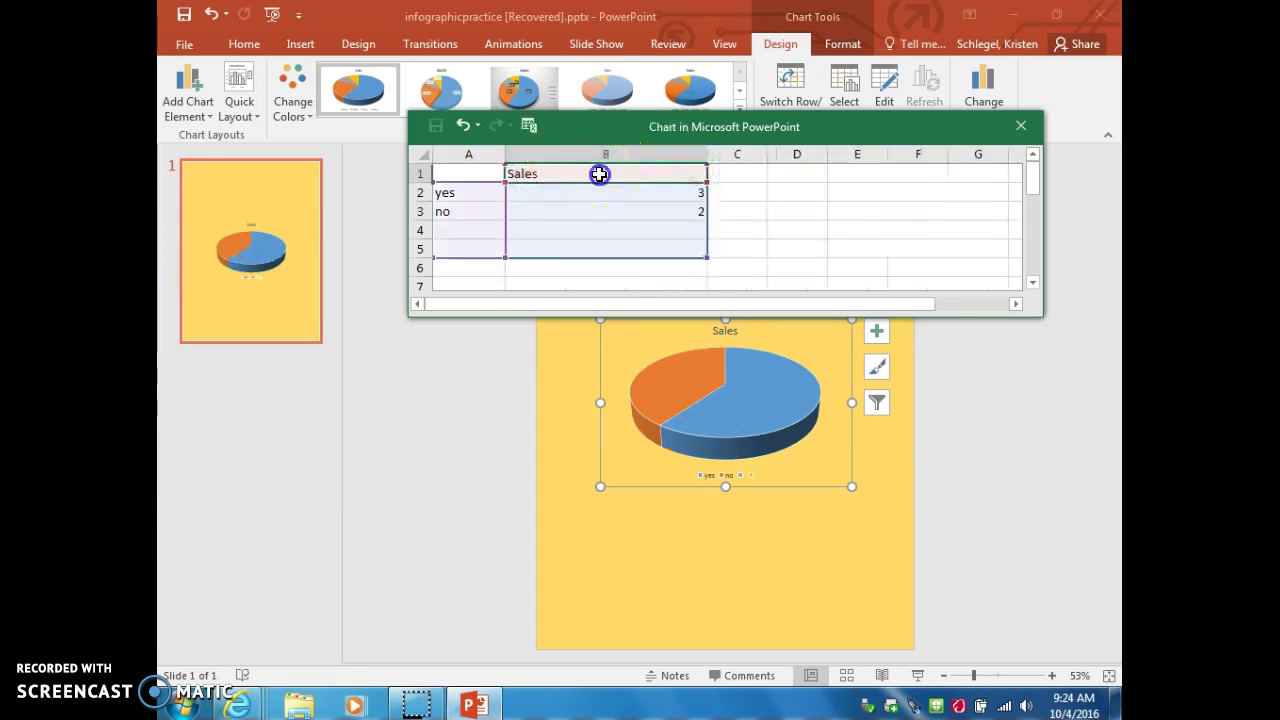
{"action": "key", "text": "BackSpace"}
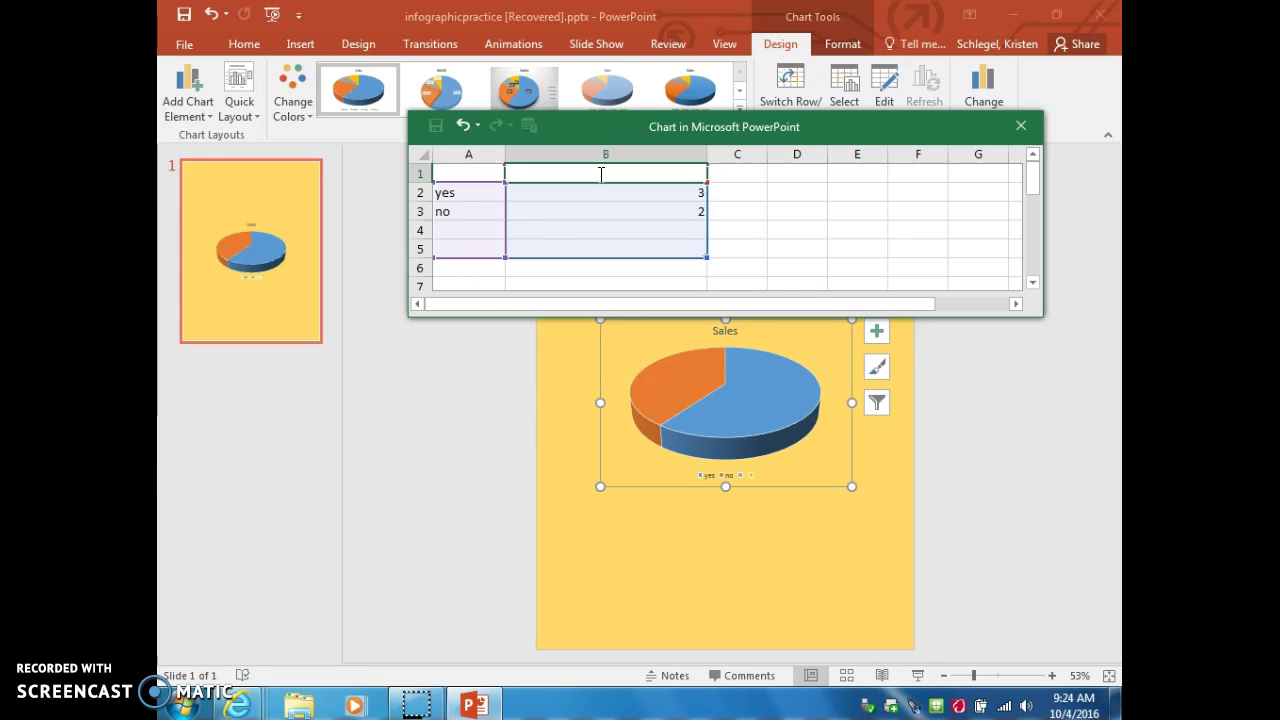
{"action": "type", "text": "H"}
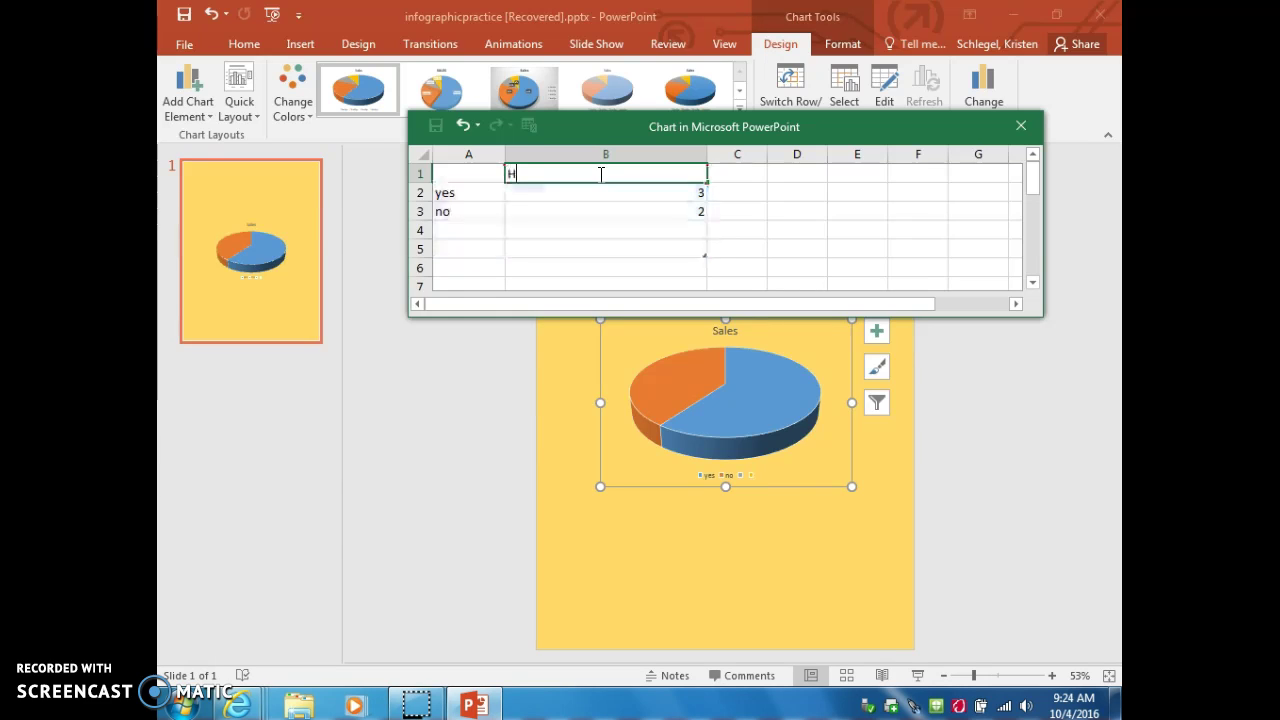
{"action": "type", "text": "ave you ever fel"}
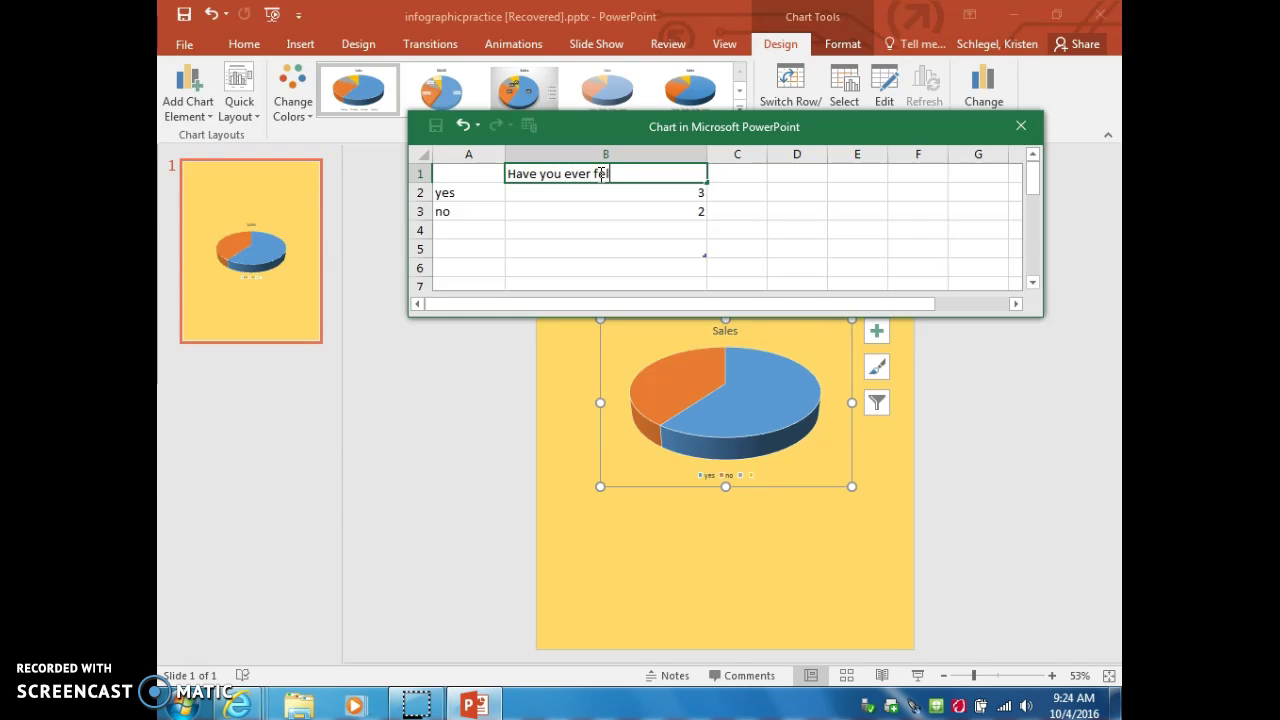
{"action": "type", "text": "t bullied online?"}
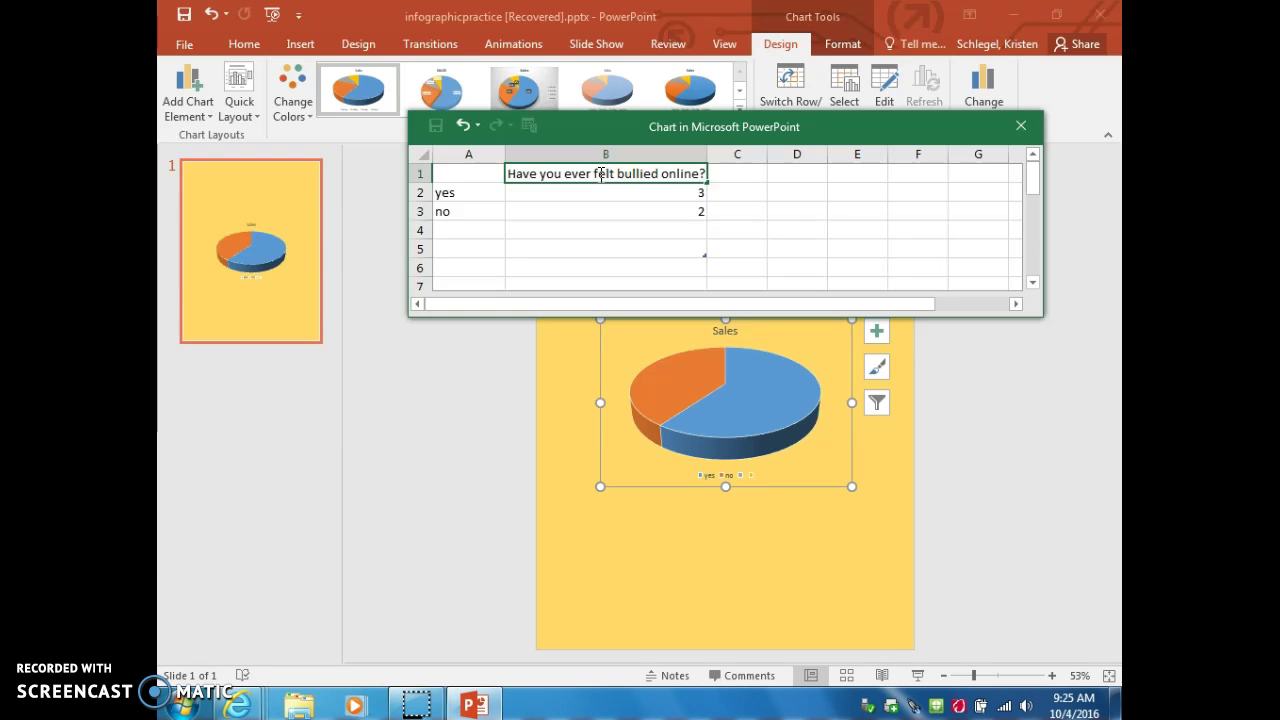
{"action": "left_click", "coordinate": [860, 211]}
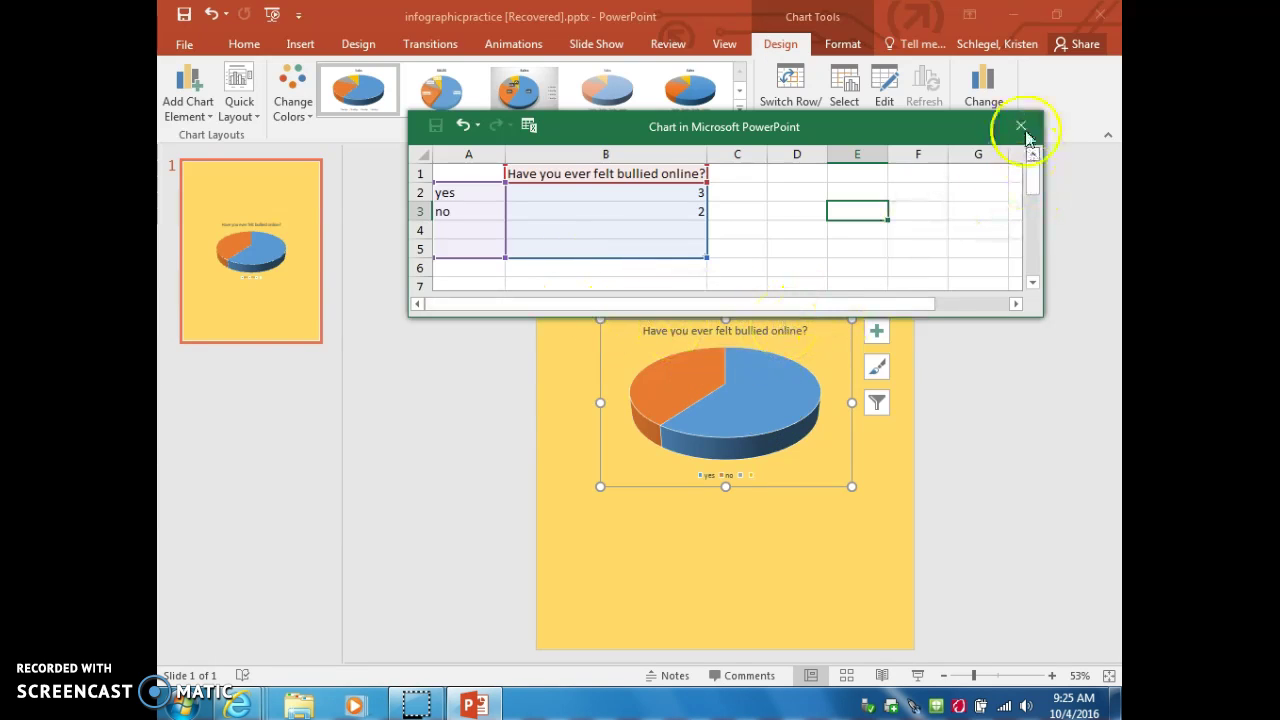
{"action": "left_click", "coordinate": [1022, 118]}
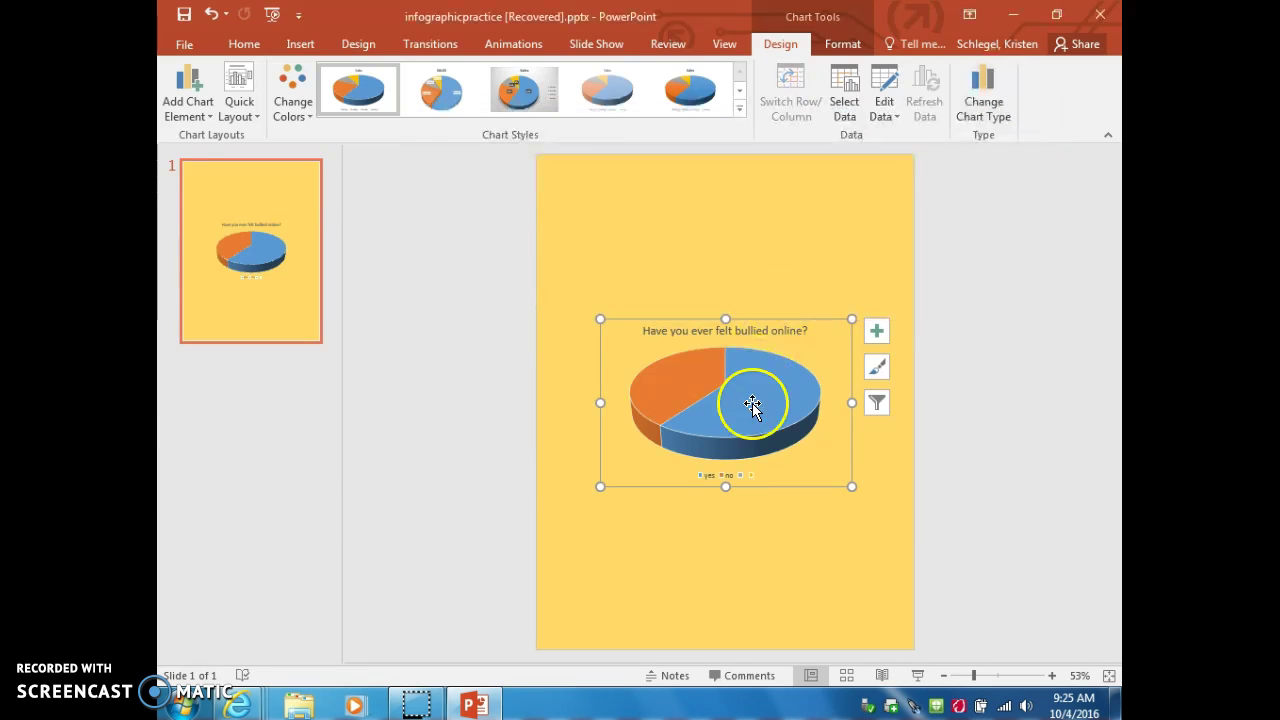
Open the style gallery for the pie chart and browse the available chart styles.
{"action": "mouse_move", "coordinate": [752, 404]}
{"action": "left_click", "coordinate": [766, 432]}
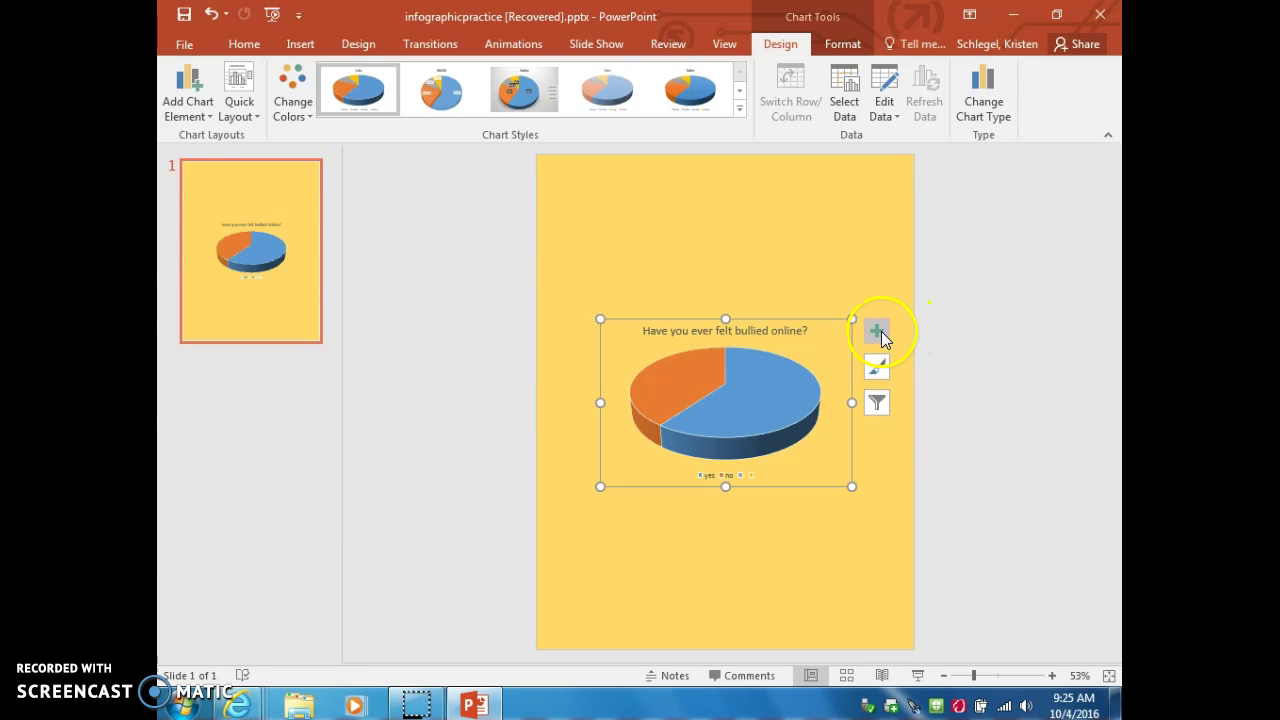
{"action": "left_click", "coordinate": [878, 366]}
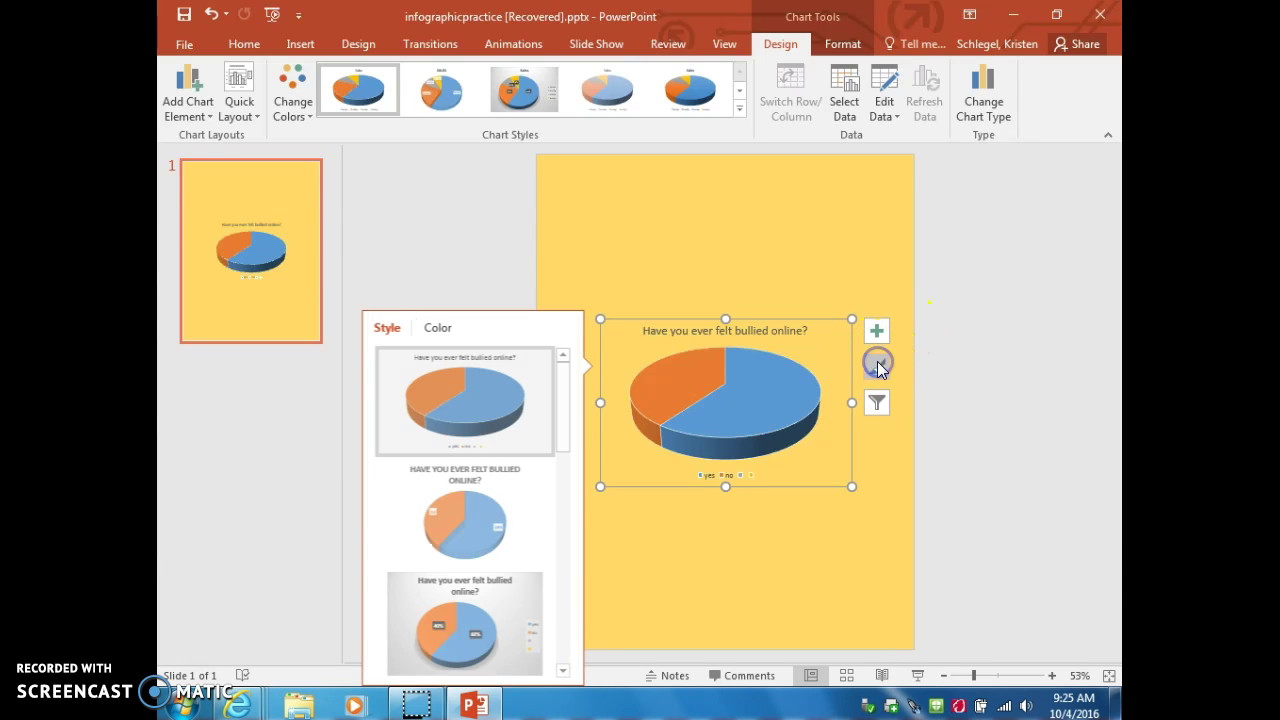
{"action": "mouse_move", "coordinate": [563, 408]}
{"action": "left_mouse_down"}
{"action": "mouse_move", "coordinate": [563, 449]}
{"action": "mouse_move", "coordinate": [563, 397]}
{"action": "left_mouse_up"}
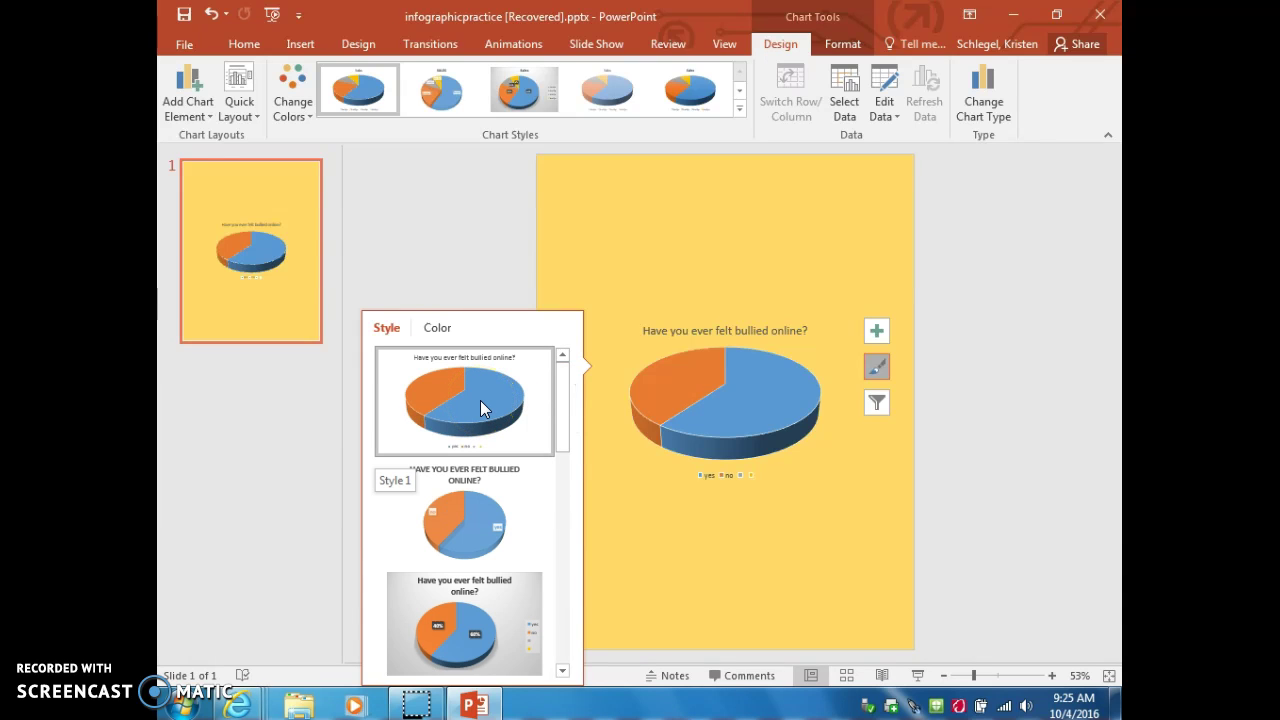